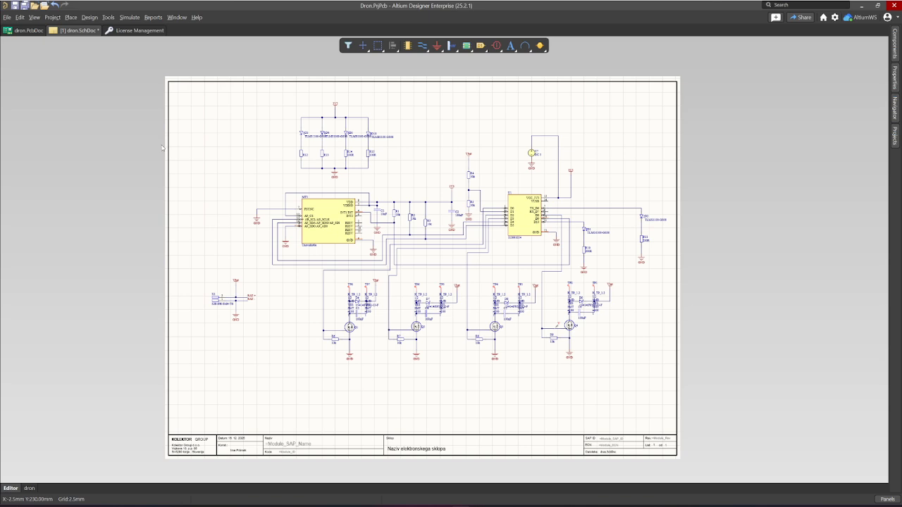
Create a new file-based PCB Library
click(8, 17)
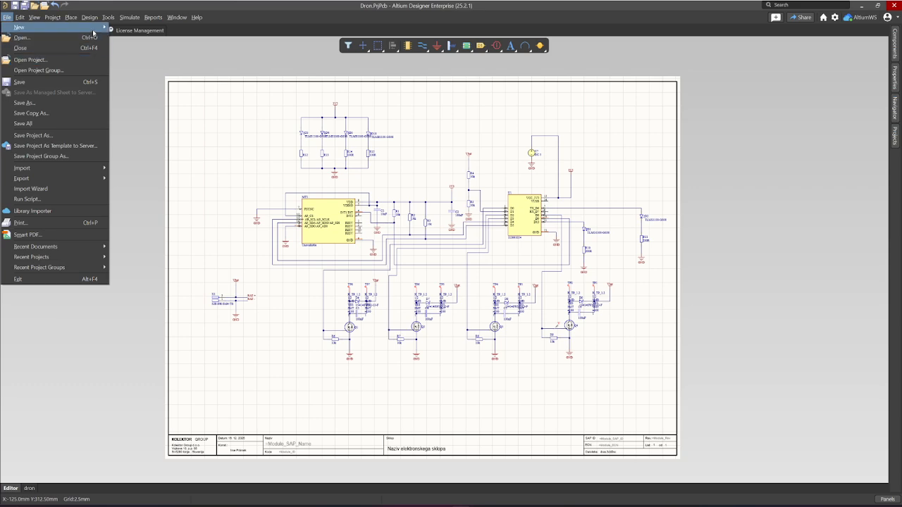
mouse_move(93, 29)
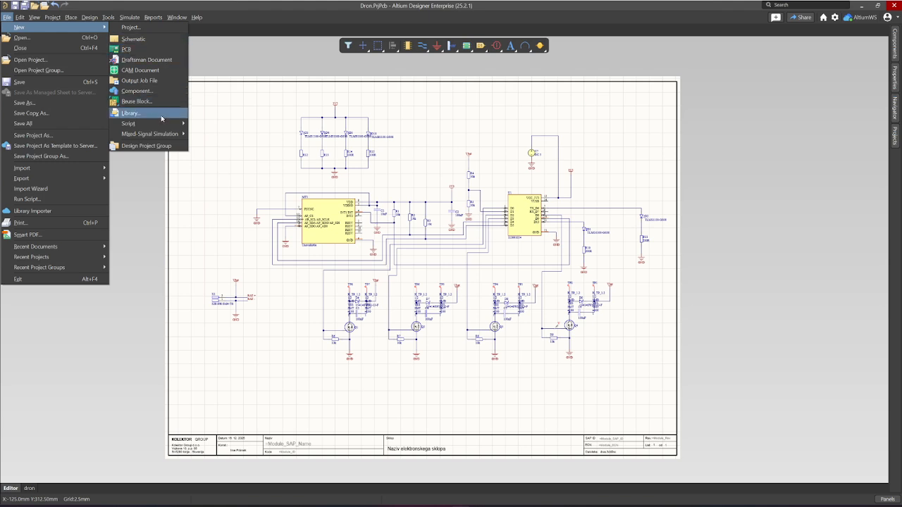
click(161, 118)
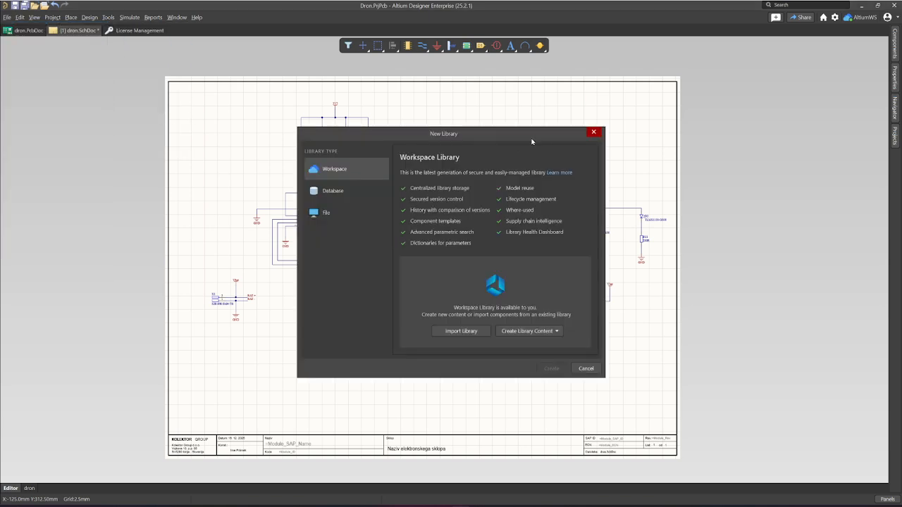
click(356, 218)
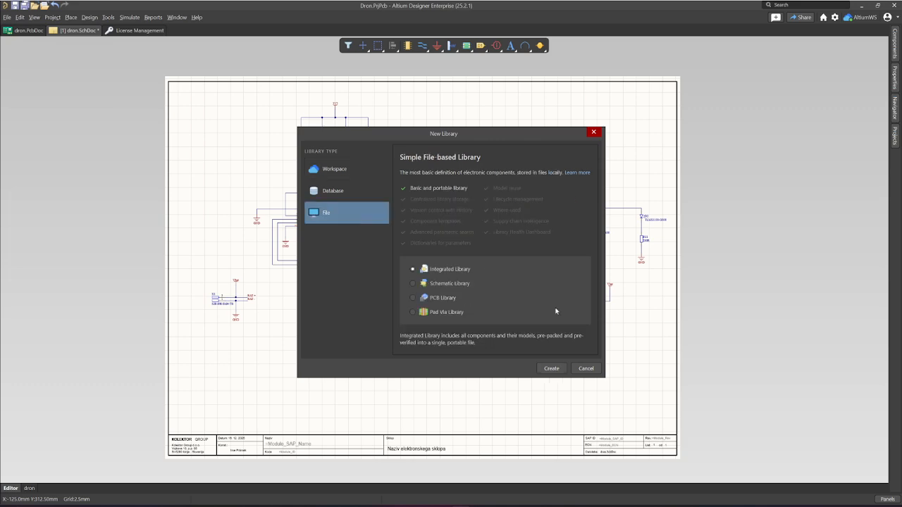
click(440, 298)
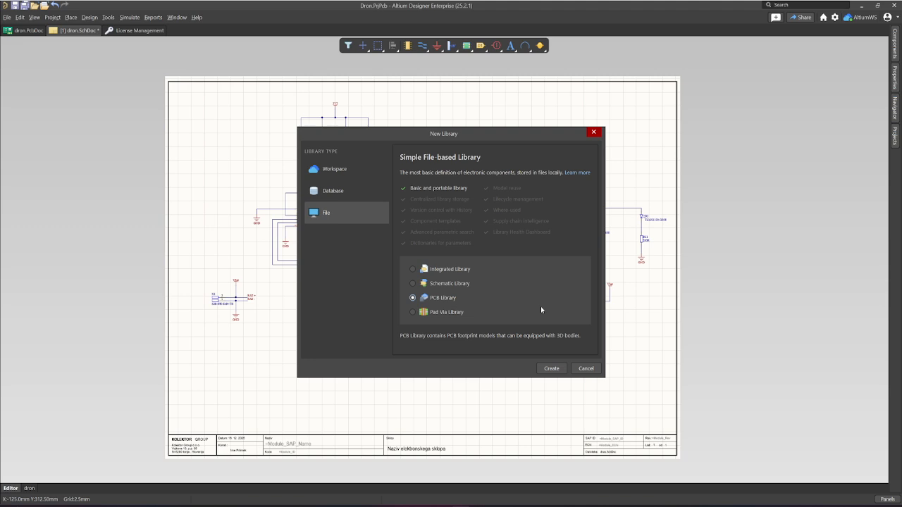
click(549, 372)
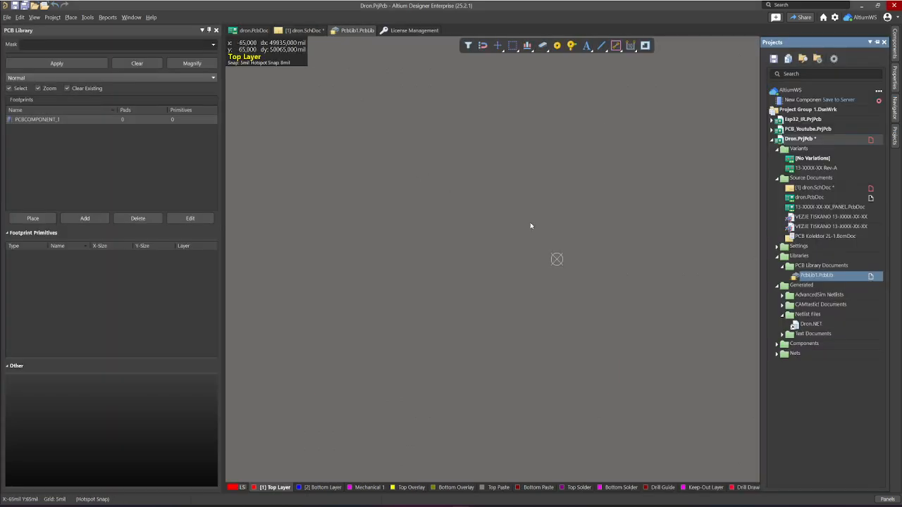
Start the IPC Compliant Footprint Wizard and proceed to the component type selection
right_drag(551, 219, 531, 222)
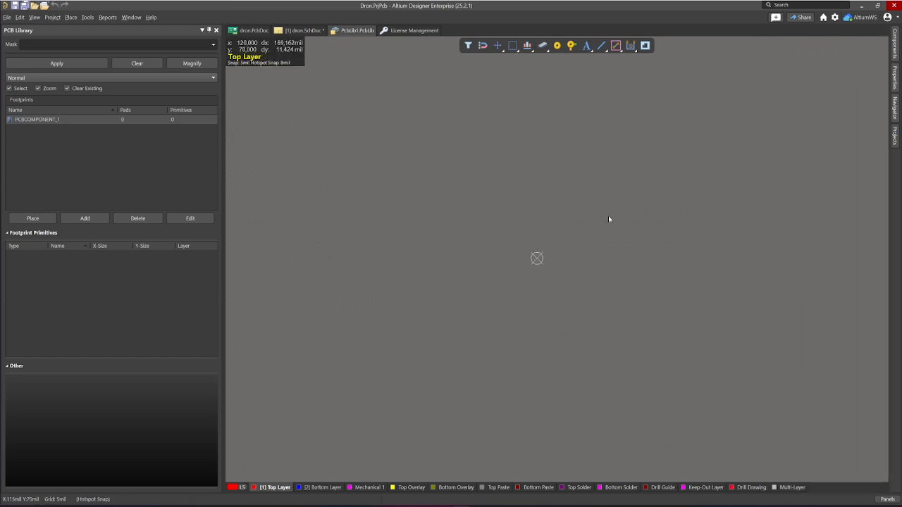
right_drag(610, 219, 592, 217)
click(86, 18)
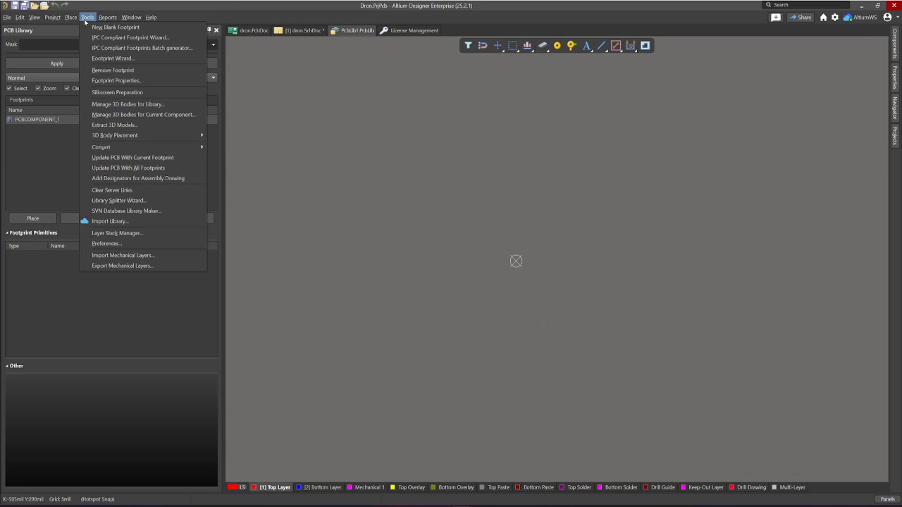
click(150, 41)
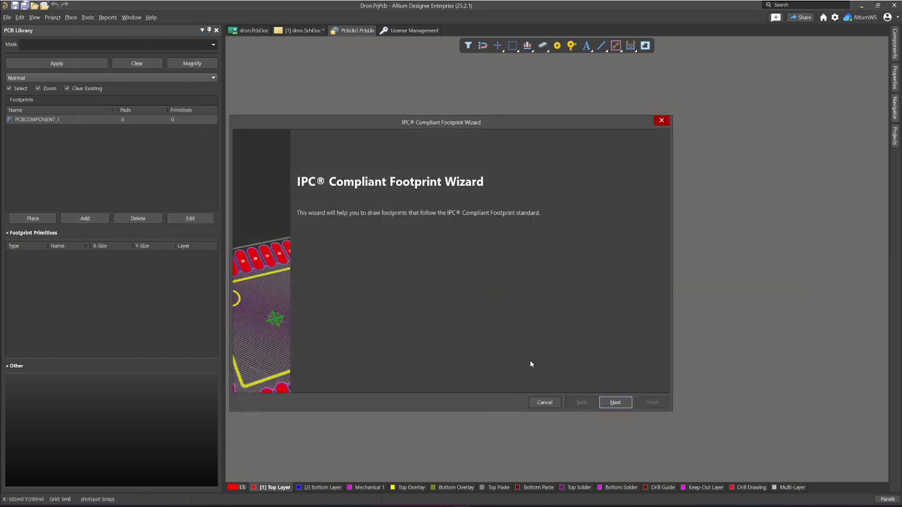
click(614, 402)
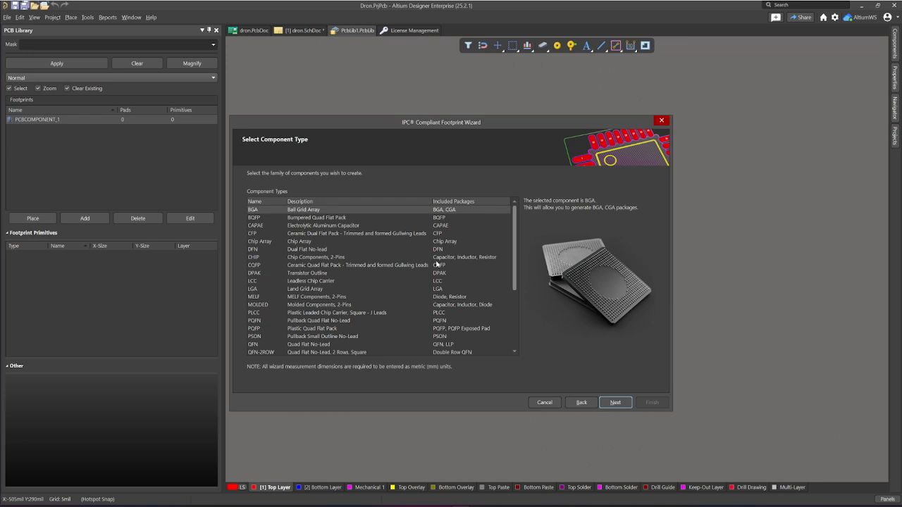
Choose the MELF two-pin component type for the footprint and continue to its package dimensions
scroll(489, 292, down, 1)
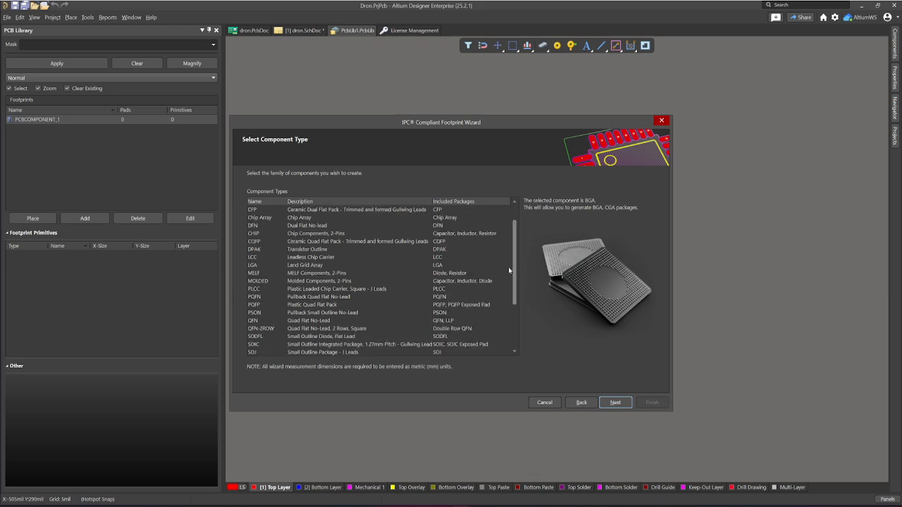
scroll(517, 265, down, 1)
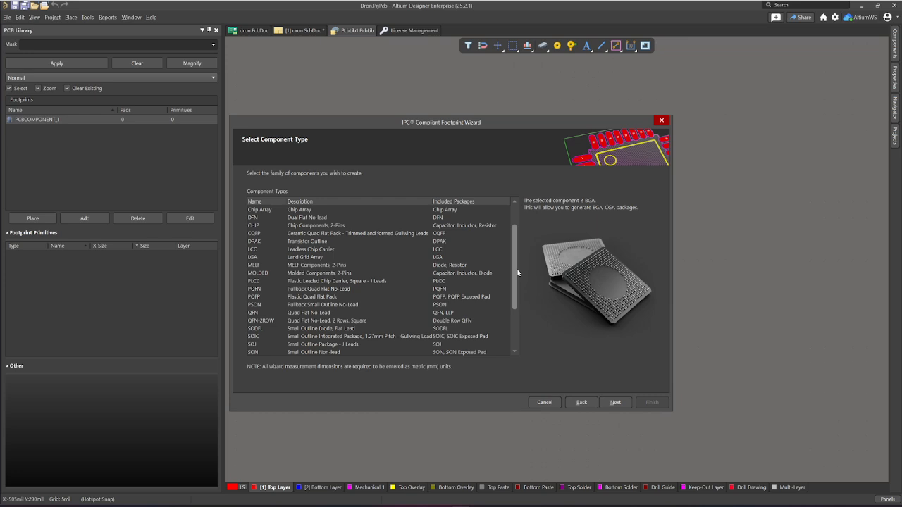
drag(514, 272, 515, 314)
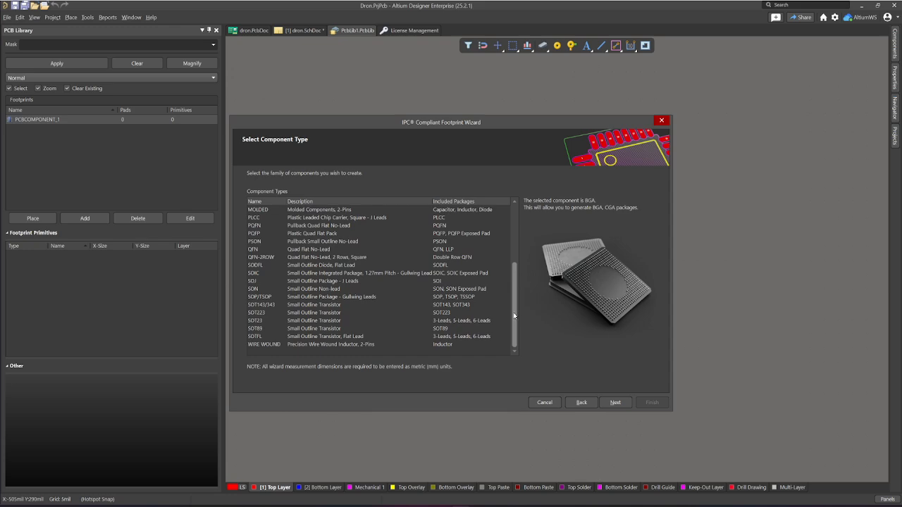
scroll(445, 282, up, 3)
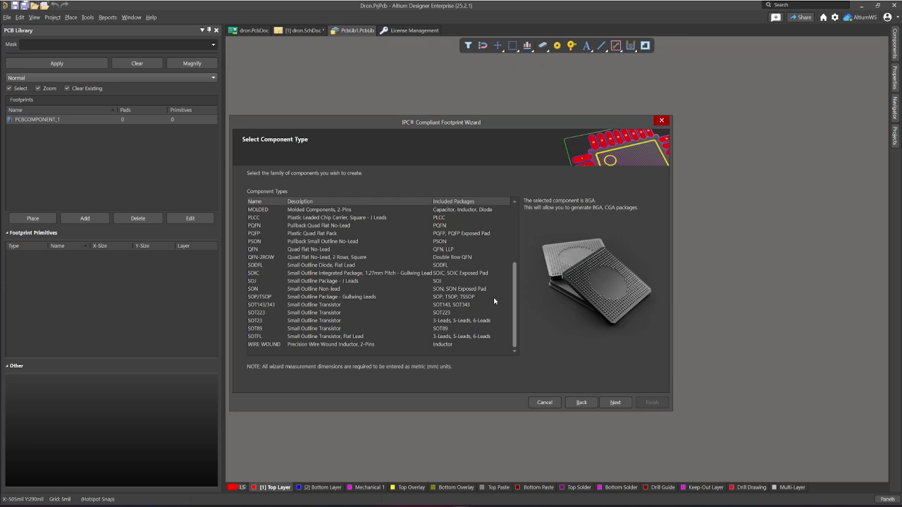
click(444, 274)
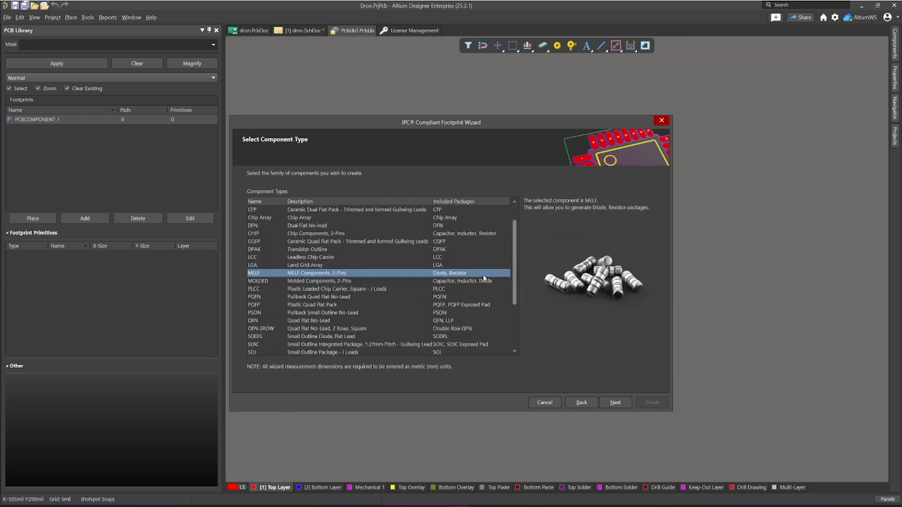
scroll(501, 307, down, 1)
scroll(500, 307, down, 3)
scroll(497, 306, up, 5)
scroll(497, 310, down, 2)
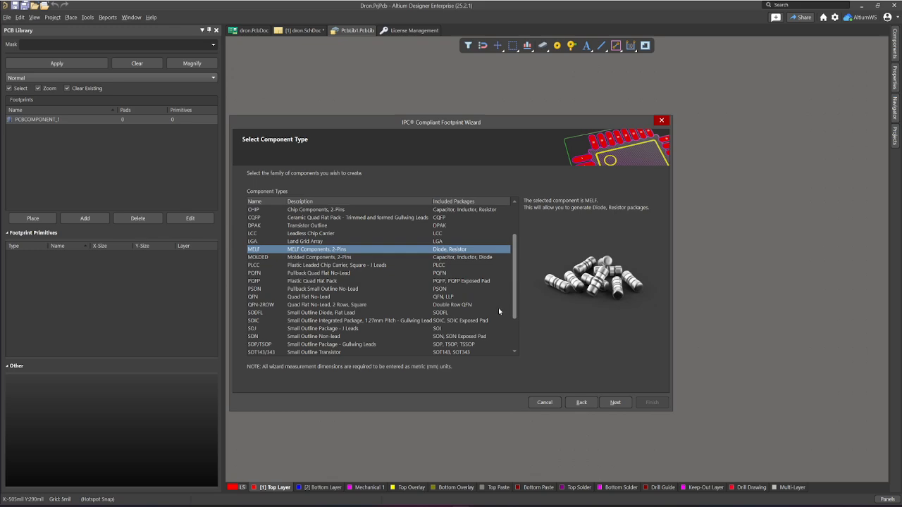
click(615, 402)
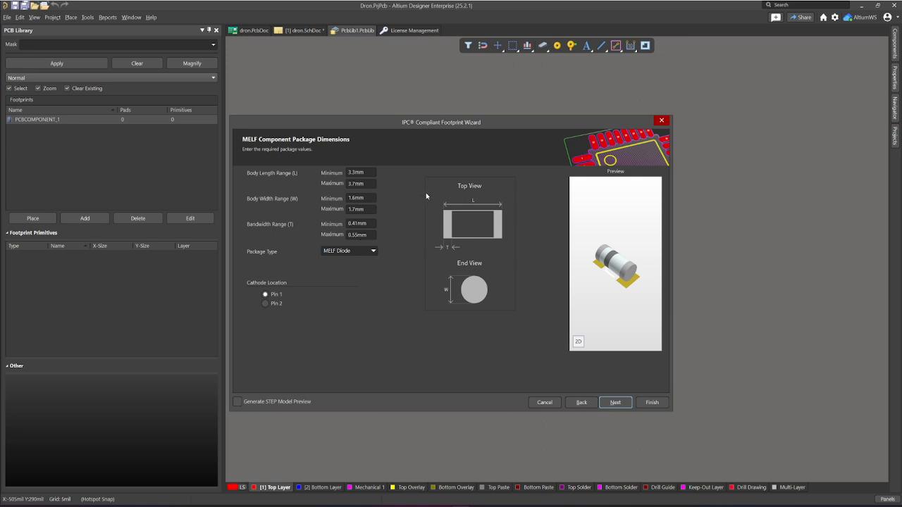
Preview the MELF Resistor package type and return the package type to MELF Diode
click(373, 251)
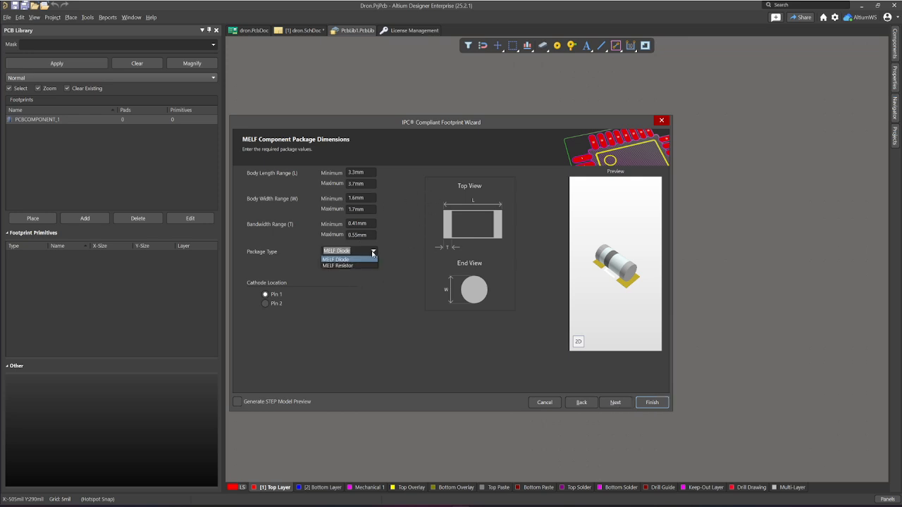
click(365, 266)
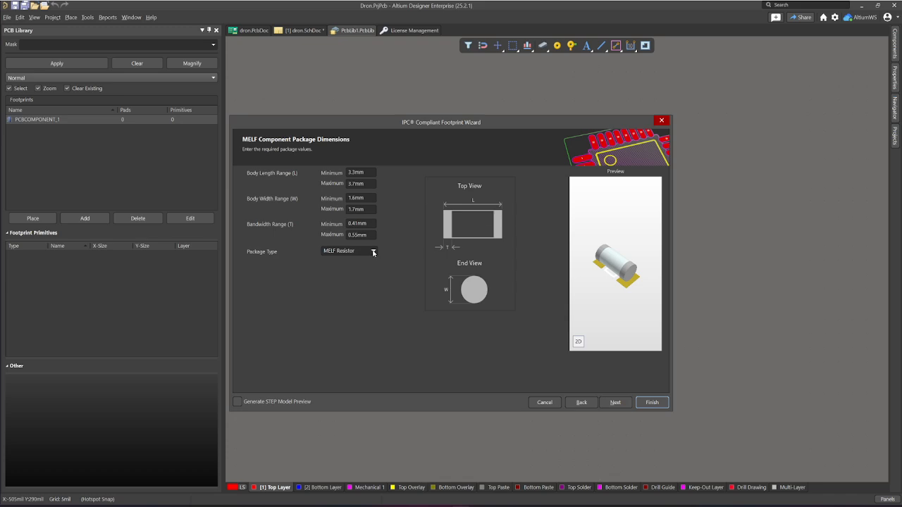
click(373, 252)
click(356, 259)
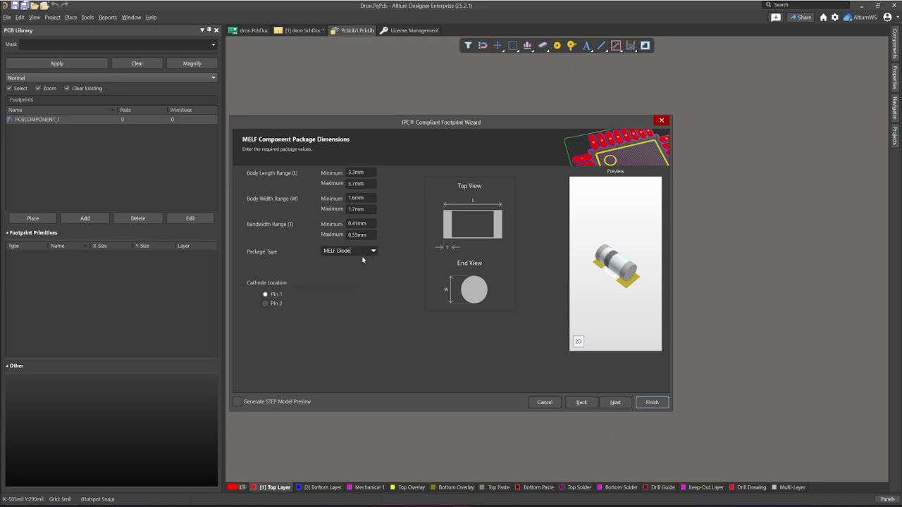
Set the diode's cathode location to Pin 2 and accept the calculated heel spacing values
click(265, 304)
click(612, 404)
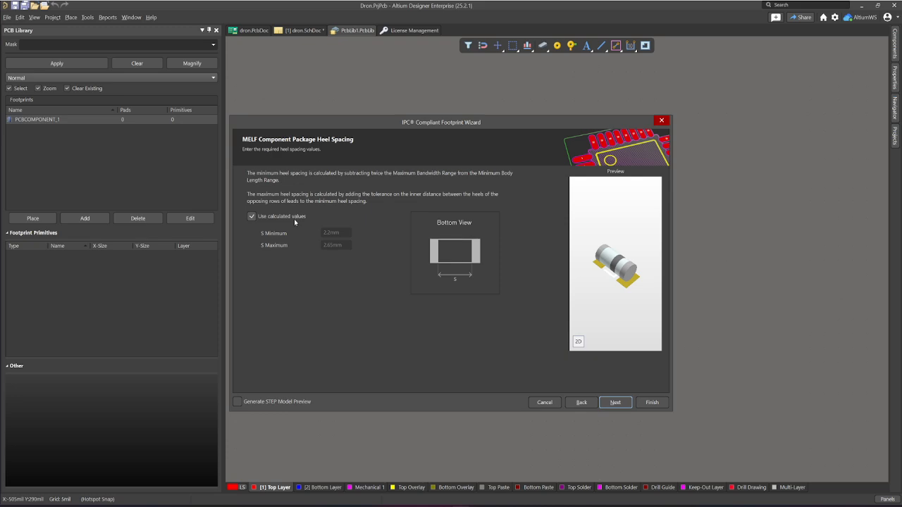
click(251, 217)
click(250, 217)
click(615, 402)
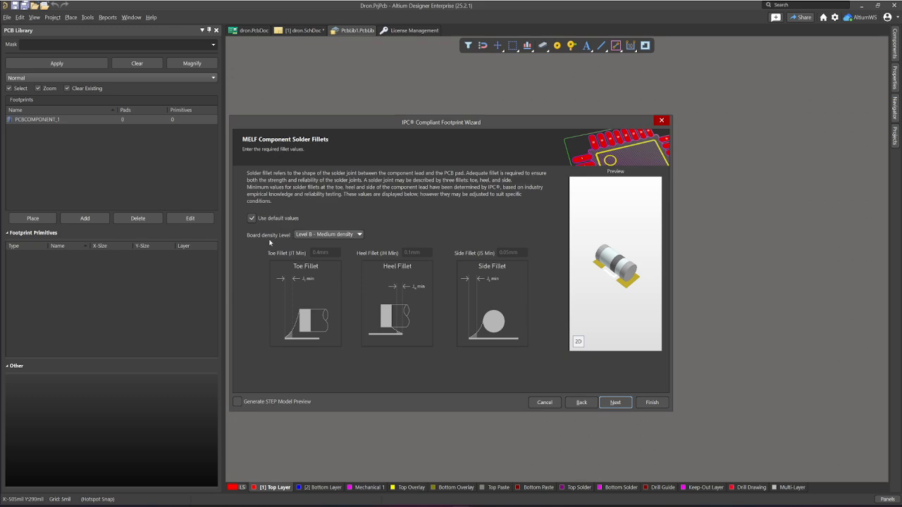
Compare the low, medium and high board density levels for the solder fillets, ending on Level B - Medium density
click(364, 235)
click(356, 254)
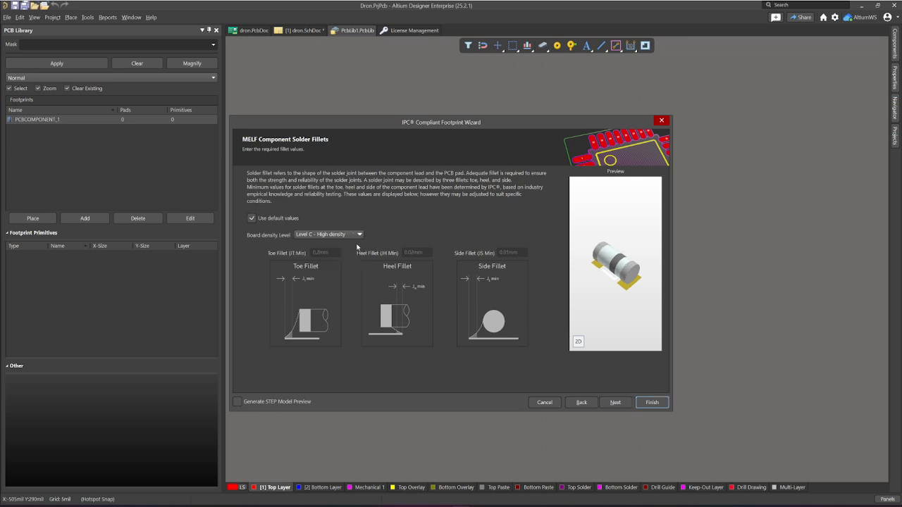
click(350, 235)
click(342, 243)
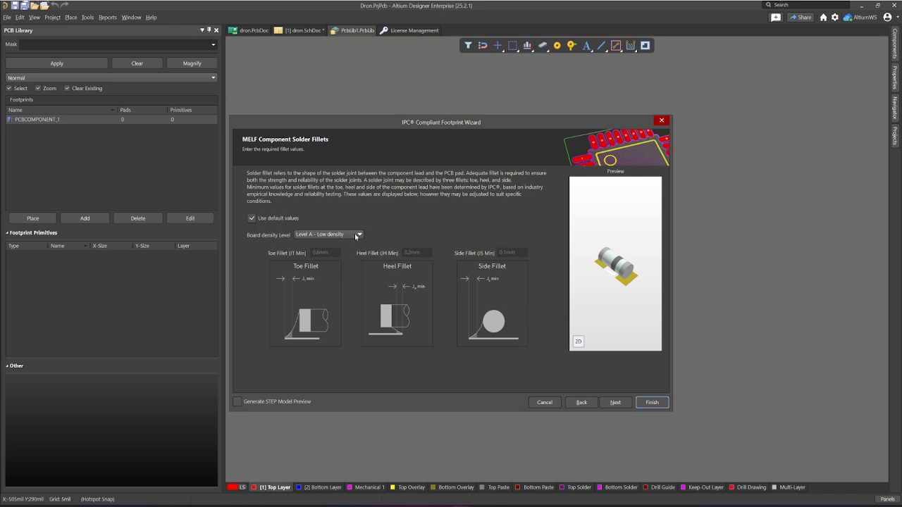
click(355, 237)
click(338, 250)
click(358, 236)
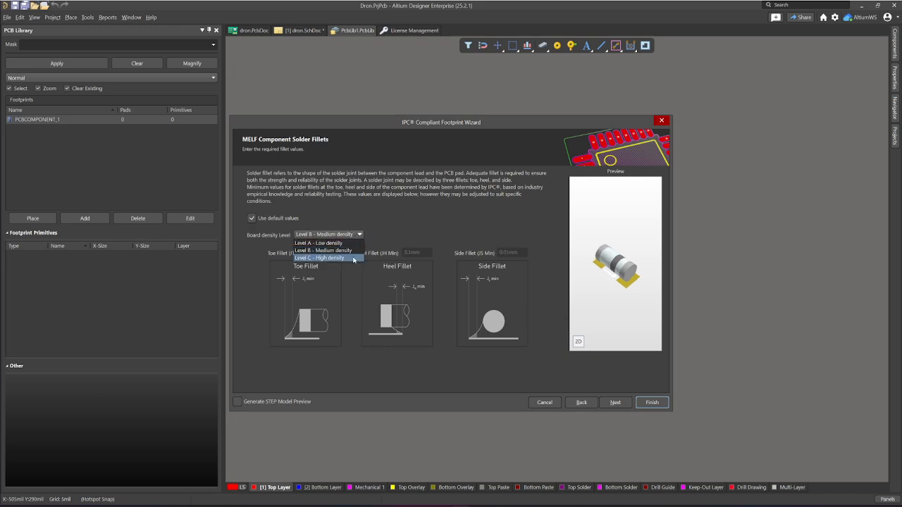
click(354, 258)
click(358, 234)
click(335, 250)
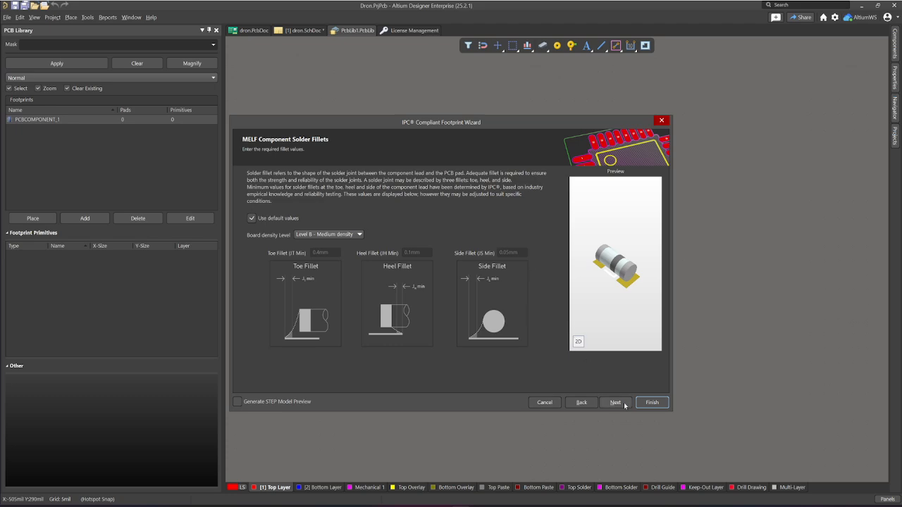
Enable the STEP model preview and accept the default solder fillets, component and IPC tolerances, footprint dimensions and silkscreen dimensions
click(238, 402)
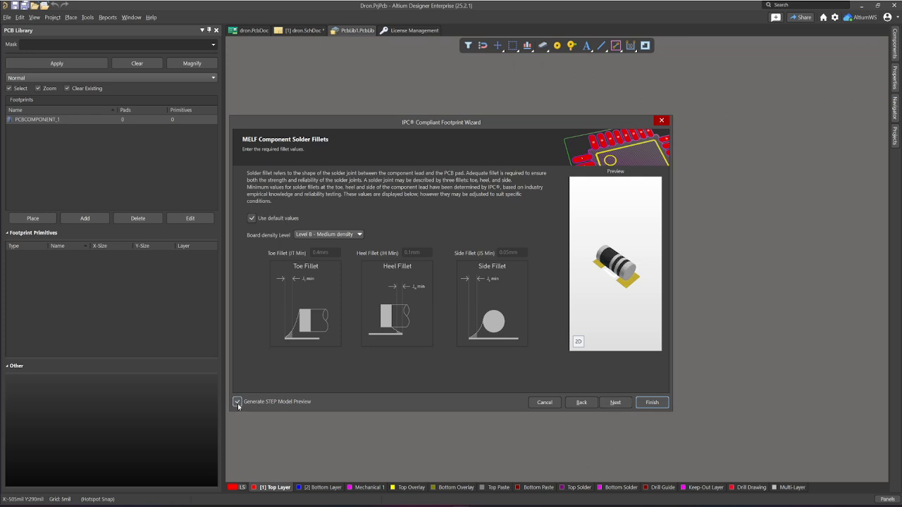
click(614, 402)
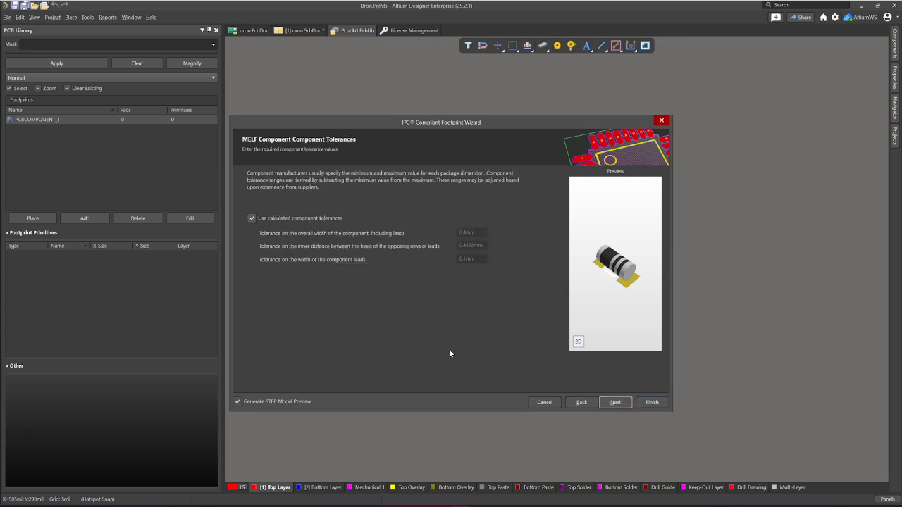
click(615, 403)
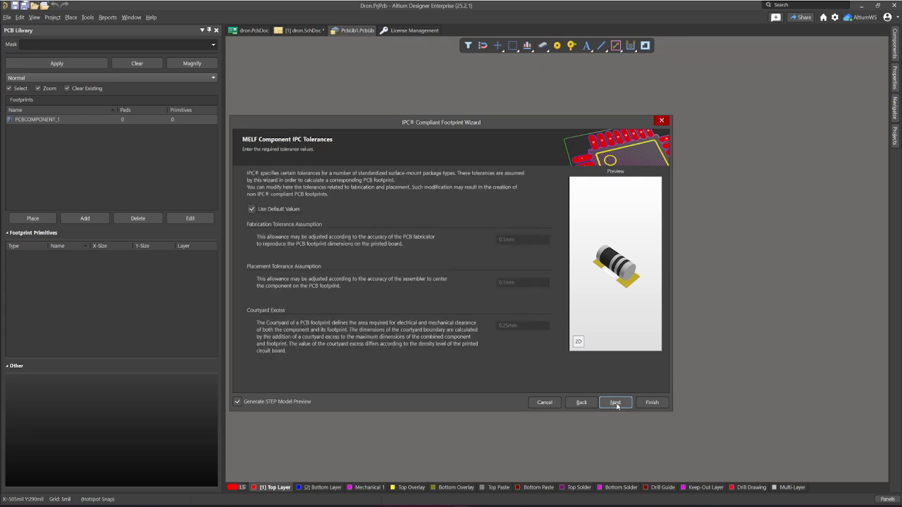
click(617, 405)
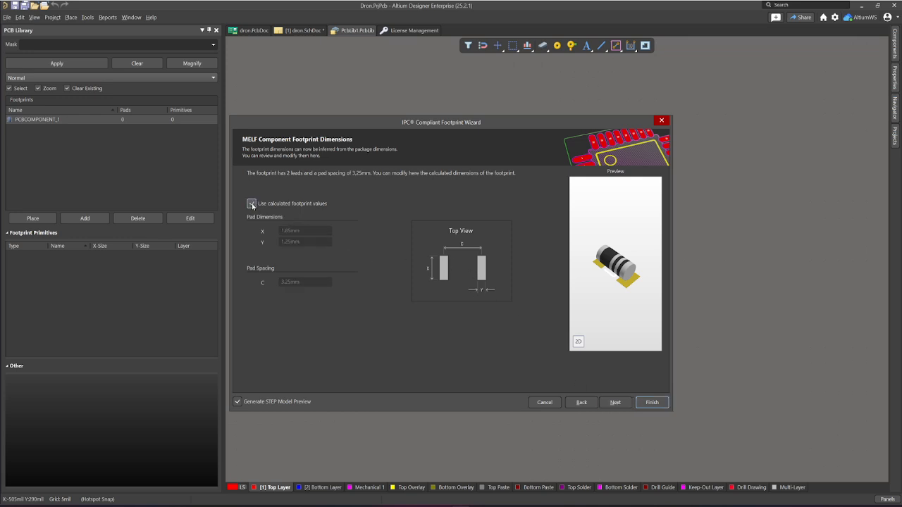
click(606, 404)
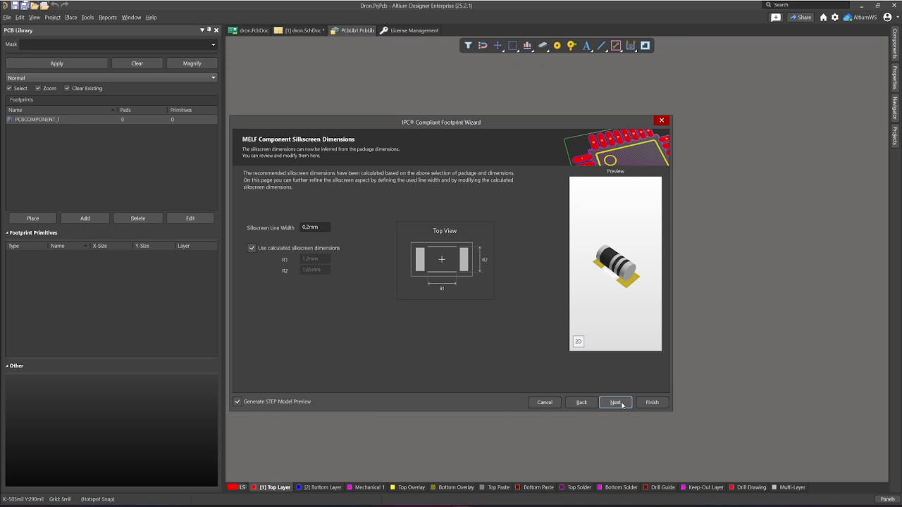
click(615, 403)
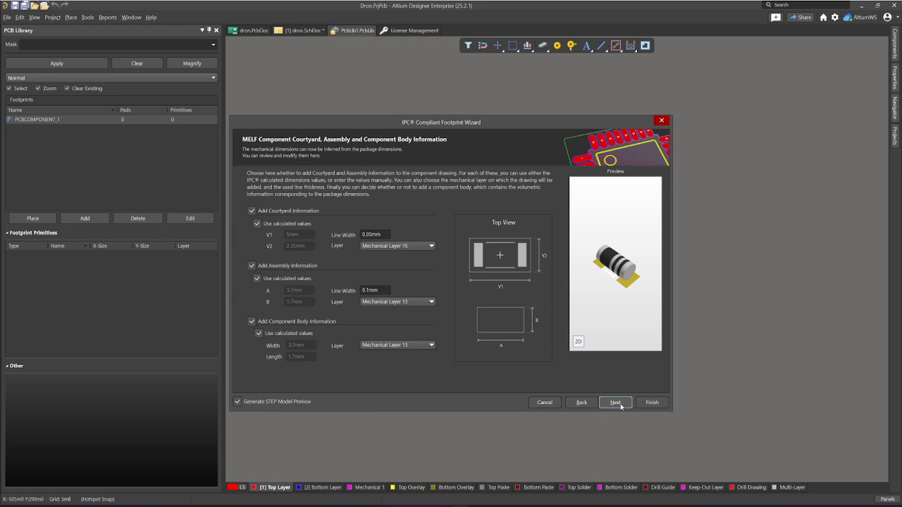
Assign the courtyard, assembly and component body information to the Courtyard, Assembly and Component Body layers respectively
click(429, 248)
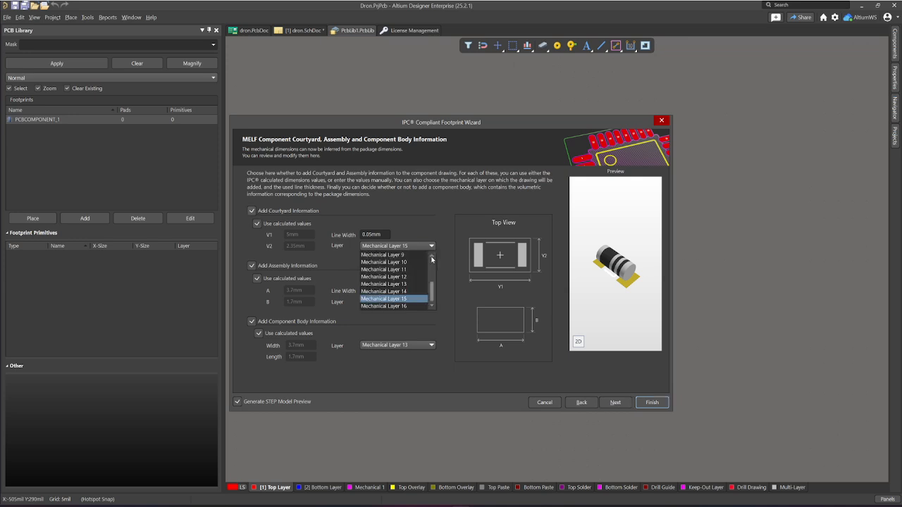
click(388, 255)
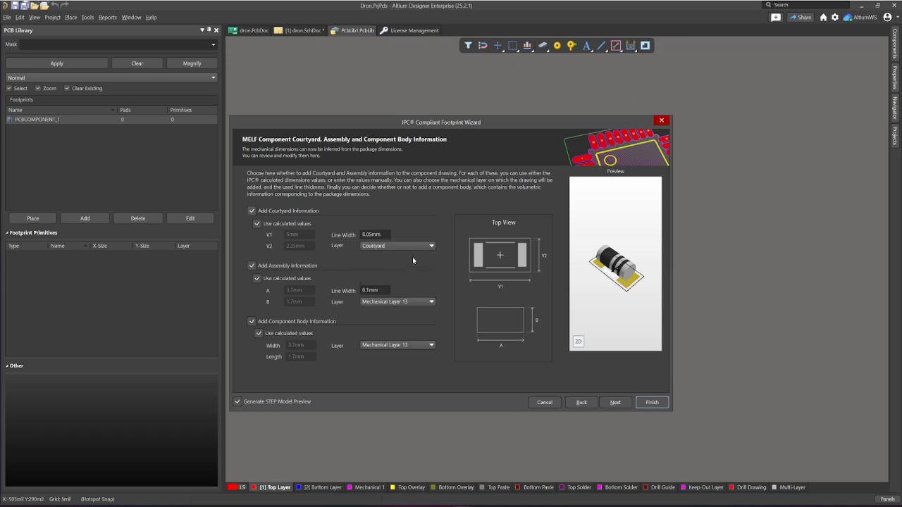
scroll(422, 324, up, 3)
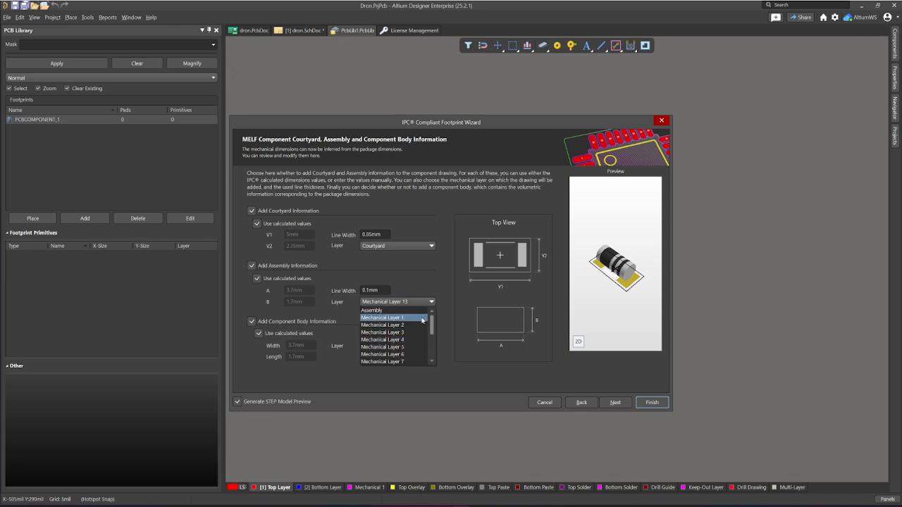
click(384, 311)
click(430, 346)
scroll(416, 359, up, 3)
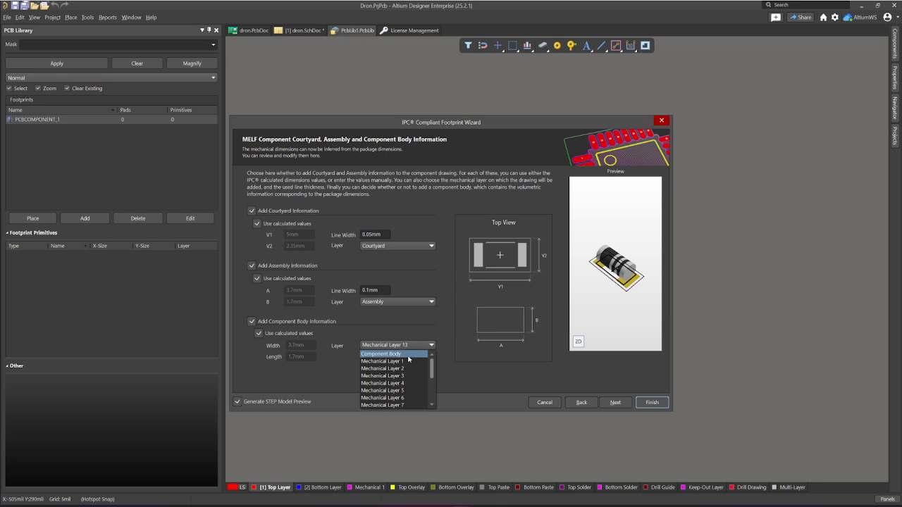
click(407, 354)
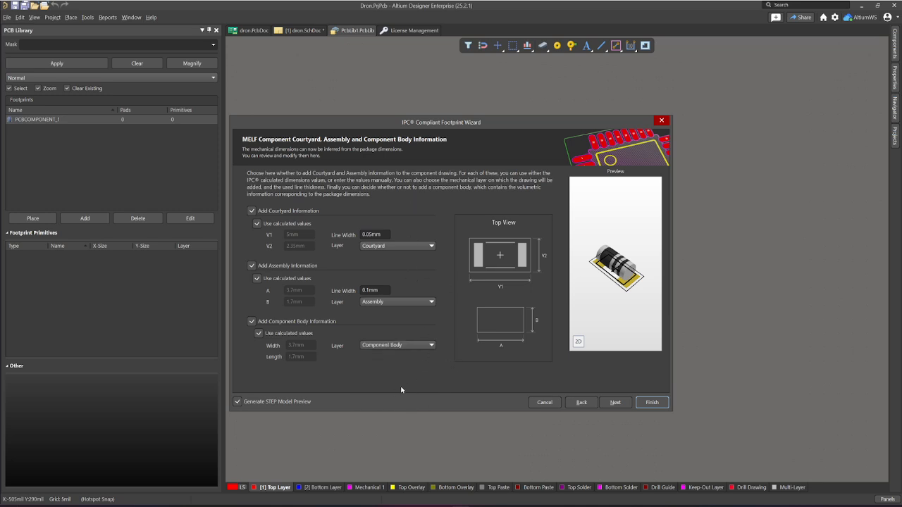
click(613, 403)
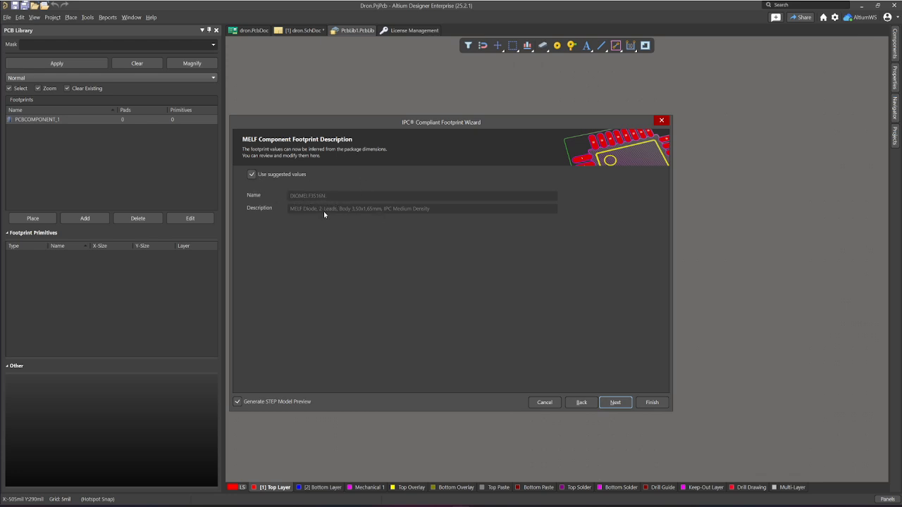
Keep the suggested footprint name and description and generate the footprint in the current PcbLib file with an embedded STEP model
click(251, 175)
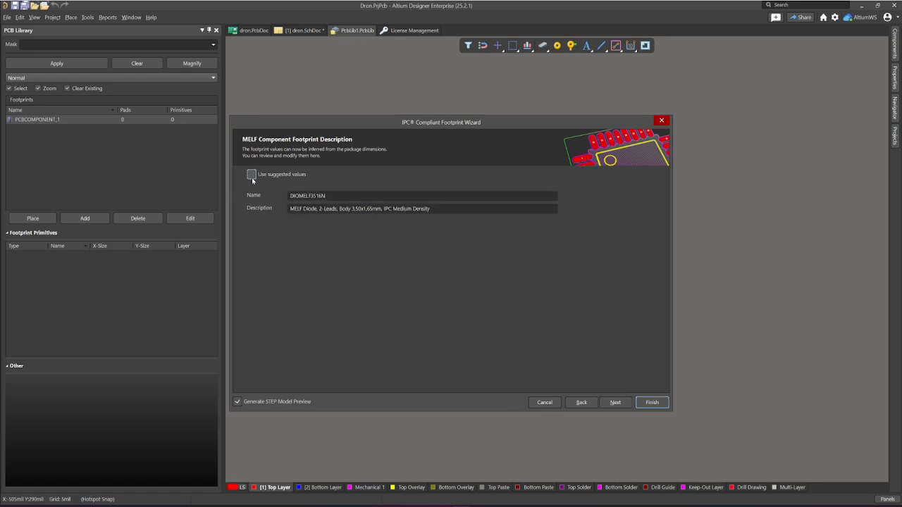
click(251, 175)
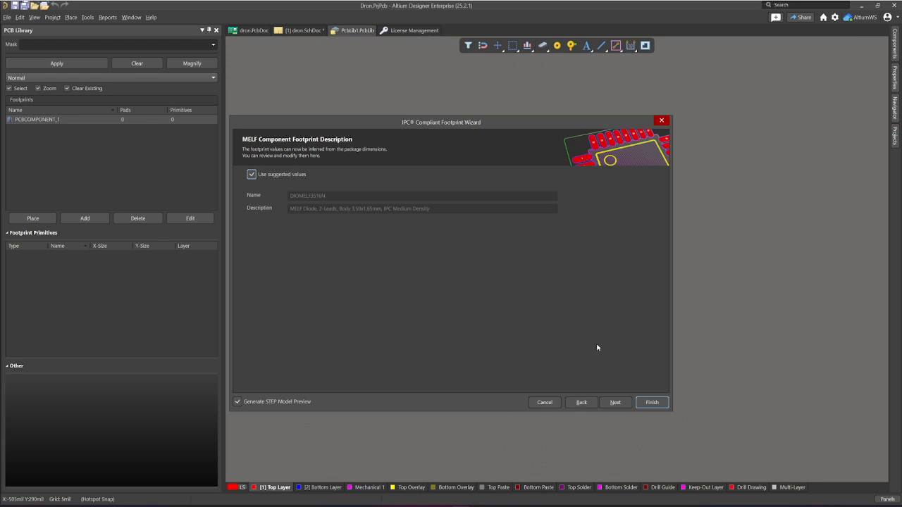
click(614, 403)
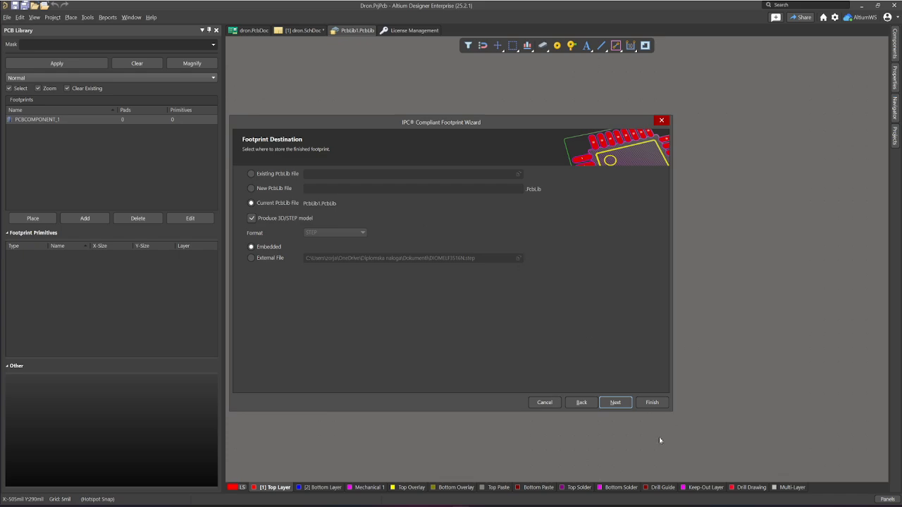
click(615, 402)
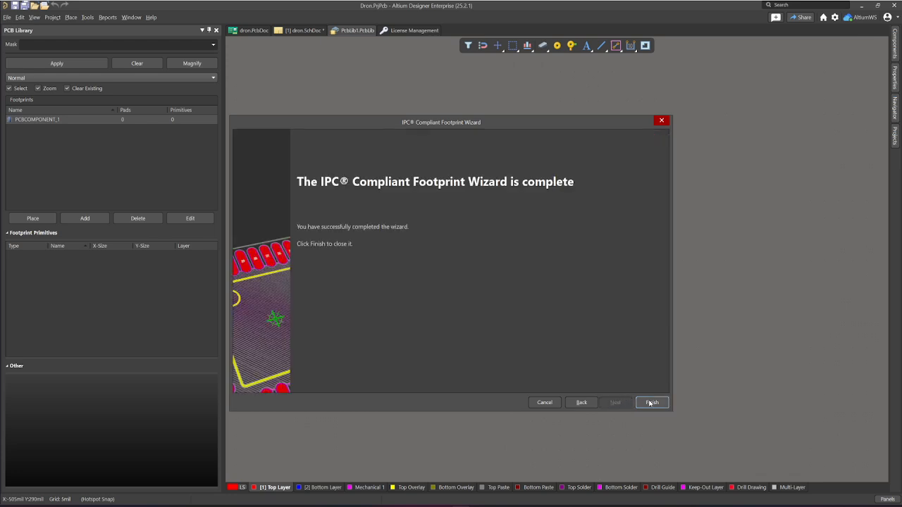
click(650, 404)
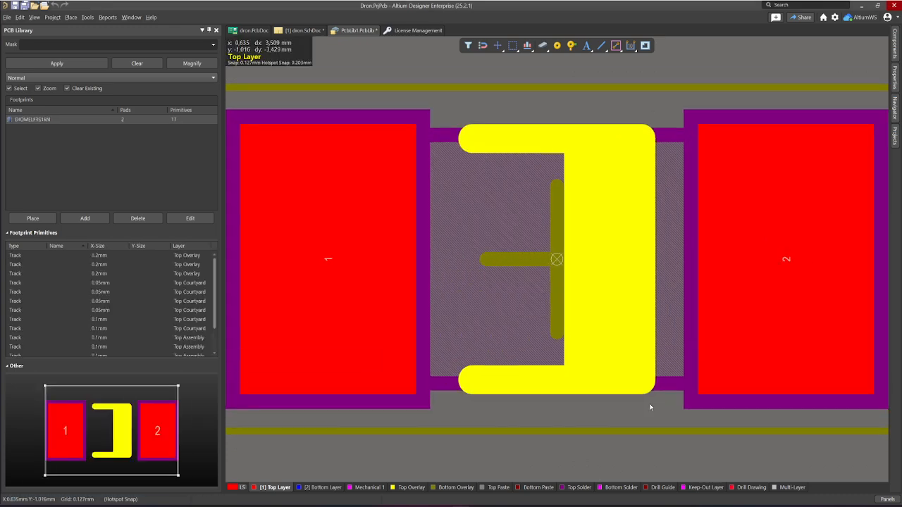
ctrl+scroll(649, 321, down, 3)
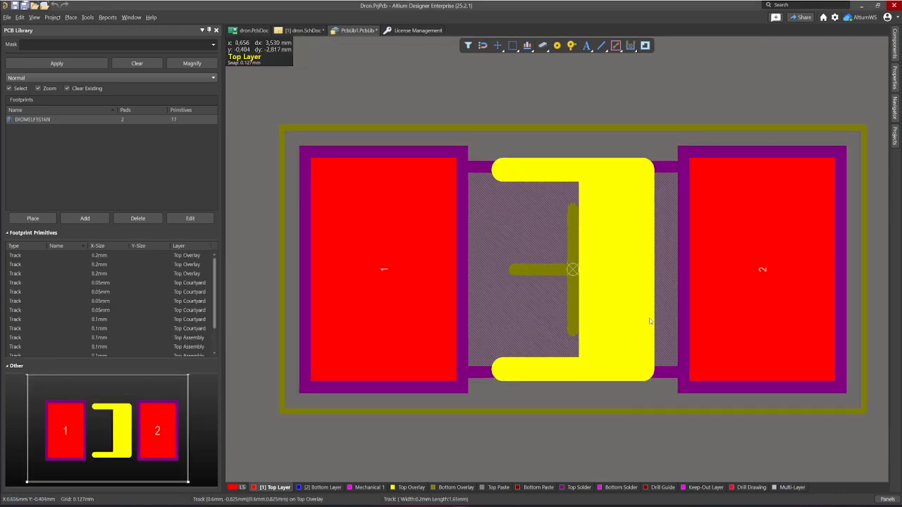
right_drag(847, 349, 795, 318)
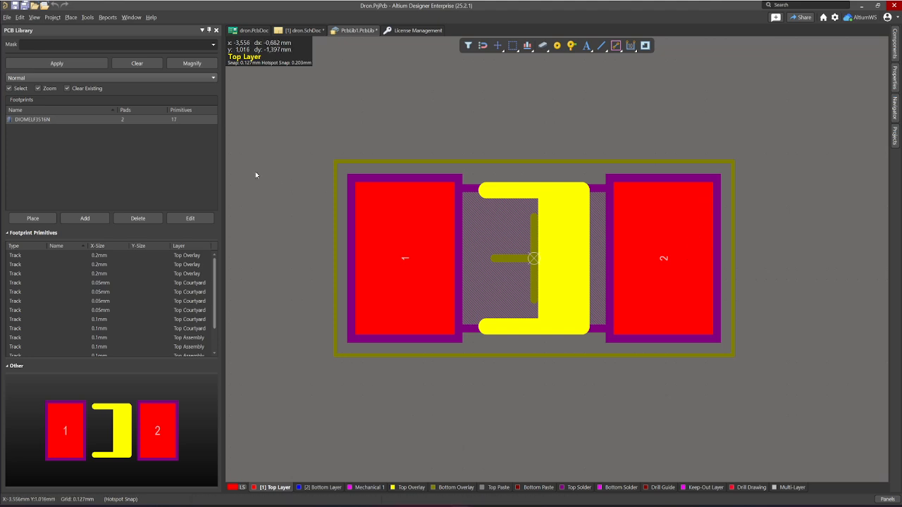
right_drag(298, 141, 322, 171)
right_drag(443, 165, 434, 131)
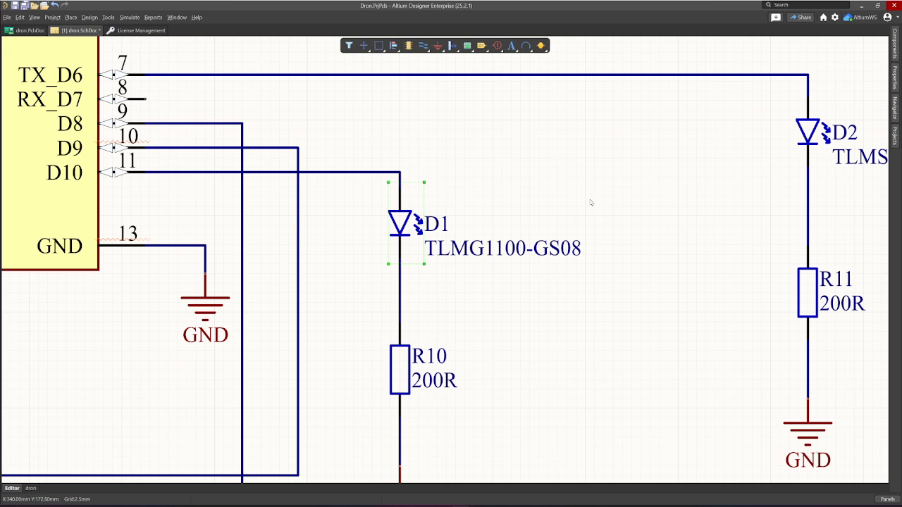
Look up LED D1's component D_LED_0603_G from the schematic in the component library and make a copy of it
click(580, 182)
click(398, 222)
click(893, 41)
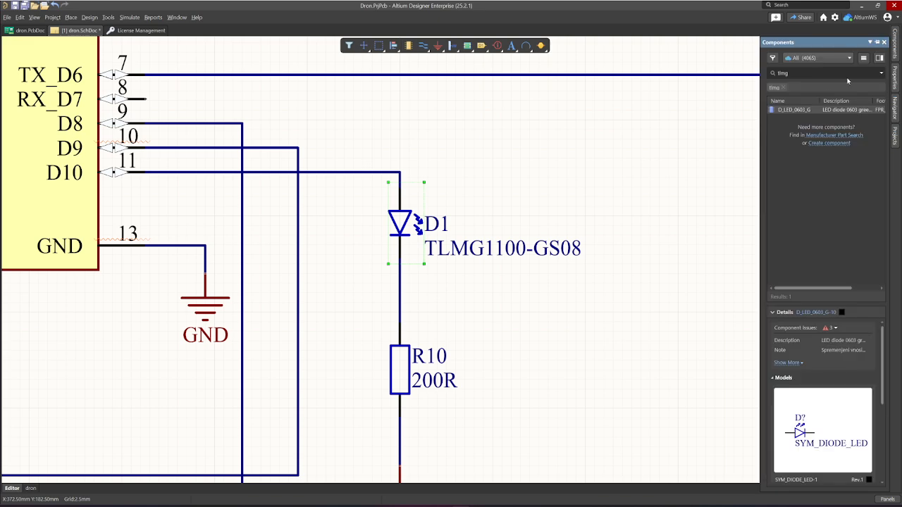
click(792, 110)
right_click(793, 110)
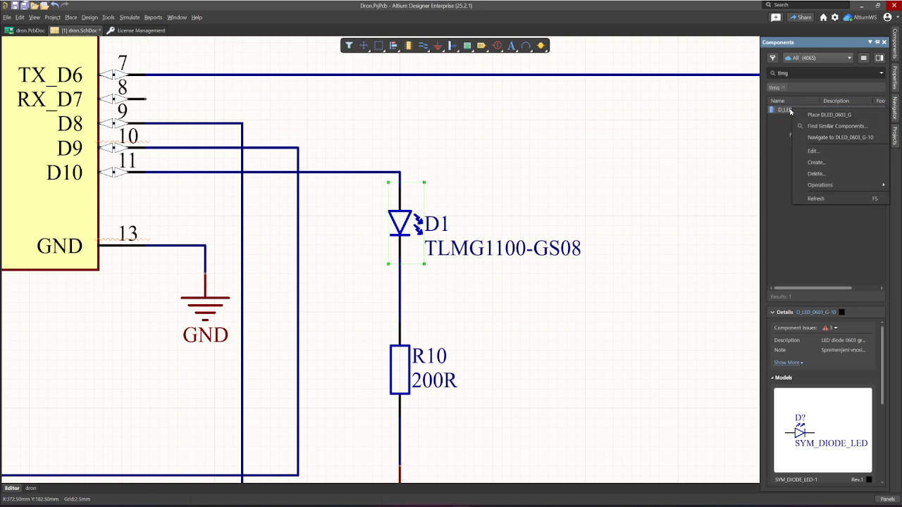
mouse_move(819, 185)
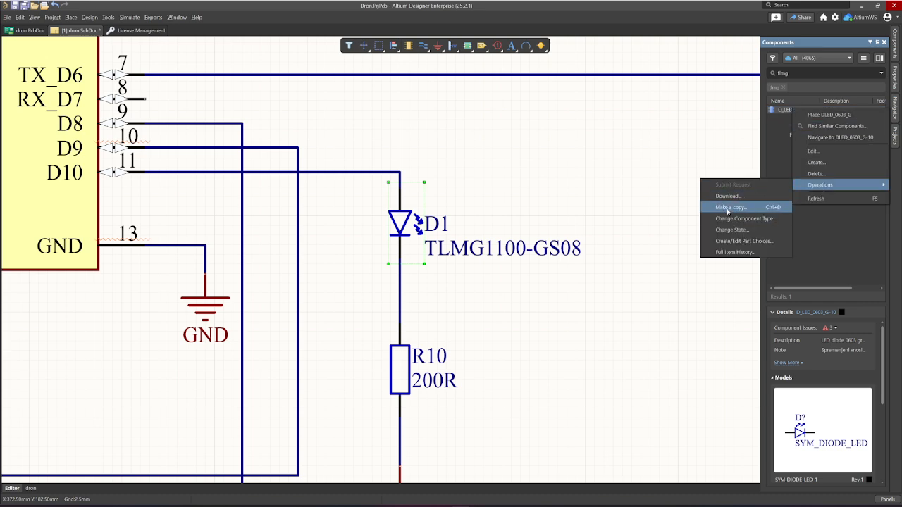
click(732, 219)
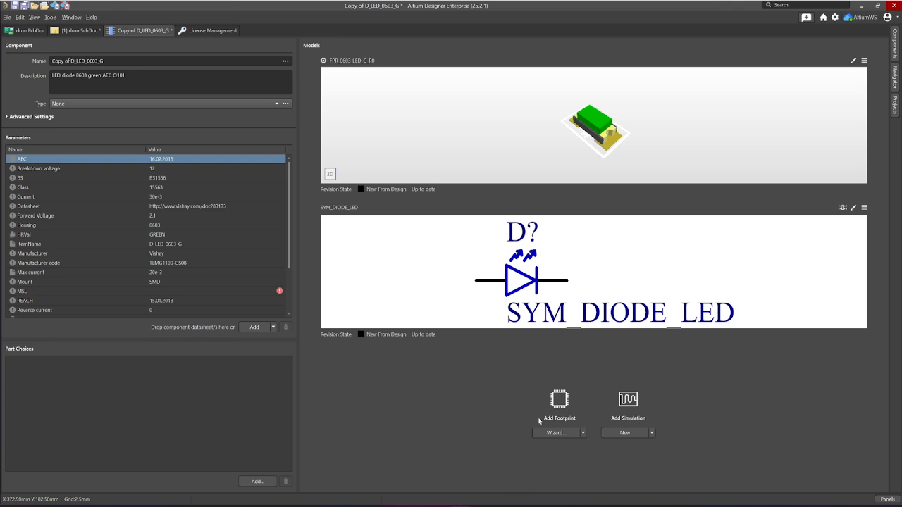
Add a new empty footprint to the copied LED component
click(583, 432)
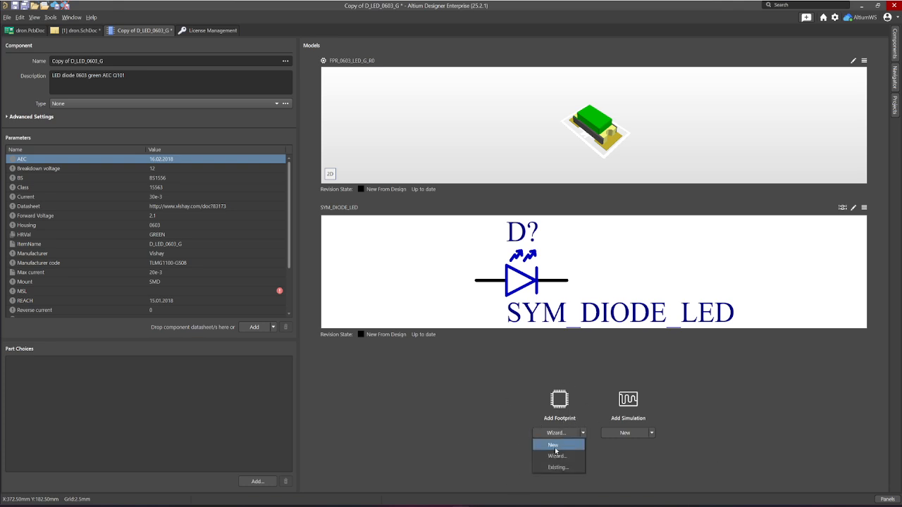
click(552, 445)
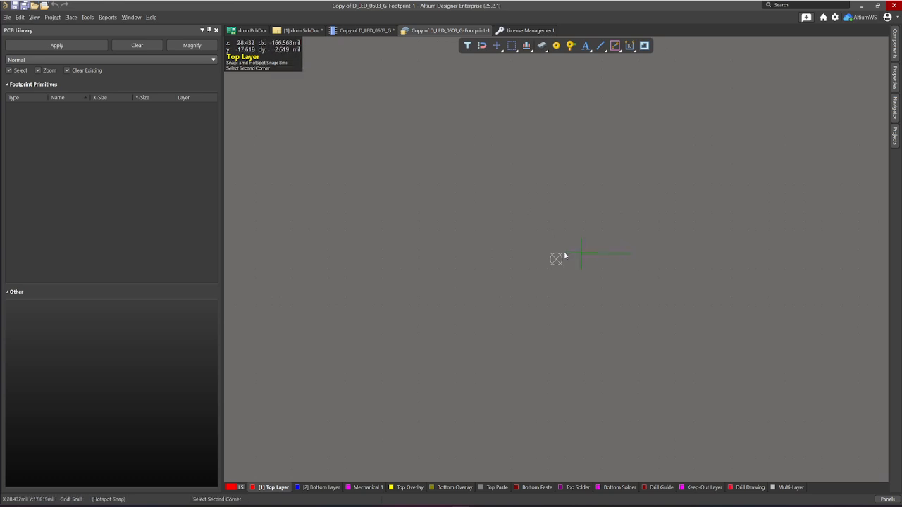
mouse_move(631, 242)
right_down()
mouse_move(559, 242)
mouse_move(605, 229)
mouse_move(612, 215)
right_up()
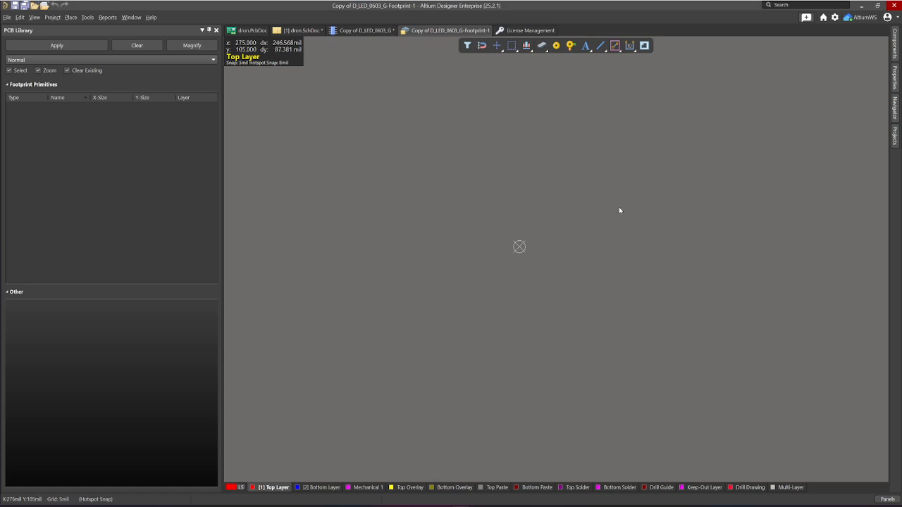
Switch to the browser and examine the package dimensions and recommended solder pad drawing on page 12 of the Vishay TLMG1100 datasheet
key(alt+Tab)
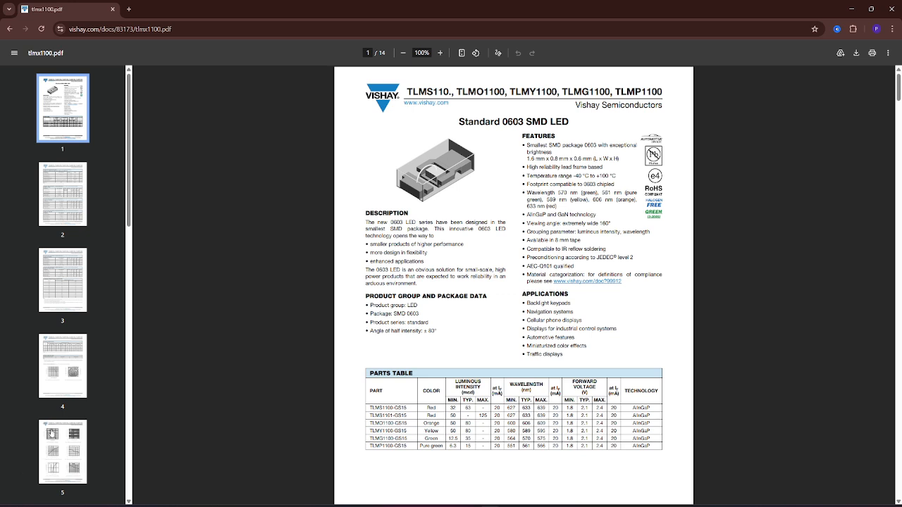
scroll(47, 422, down, 10)
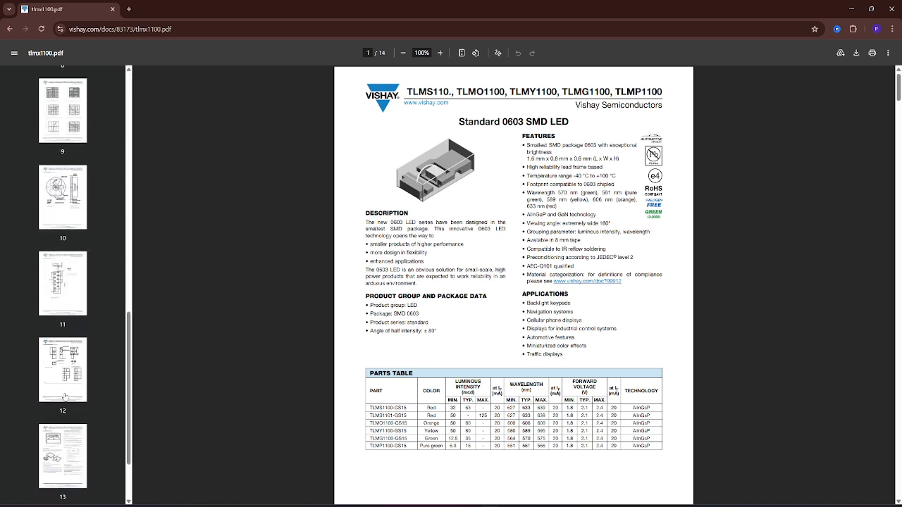
click(63, 194)
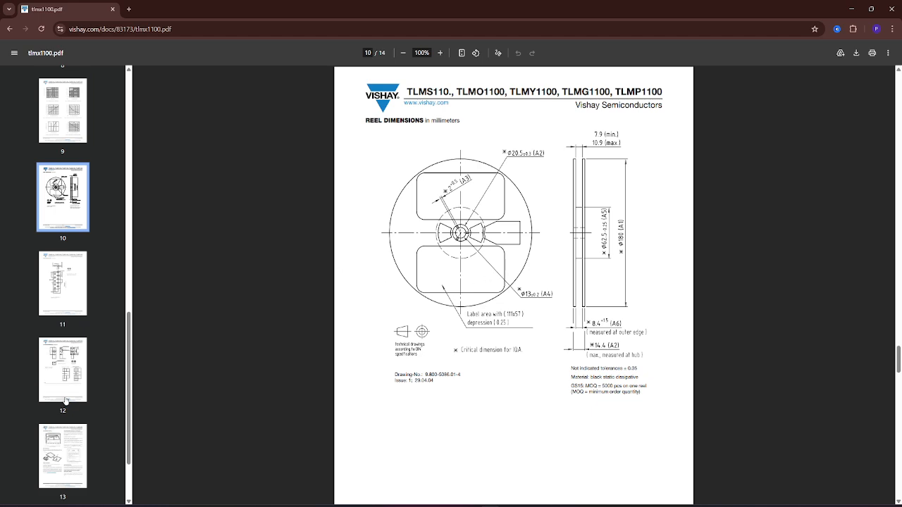
scroll(54, 444, up, 3)
scroll(64, 403, up, 6)
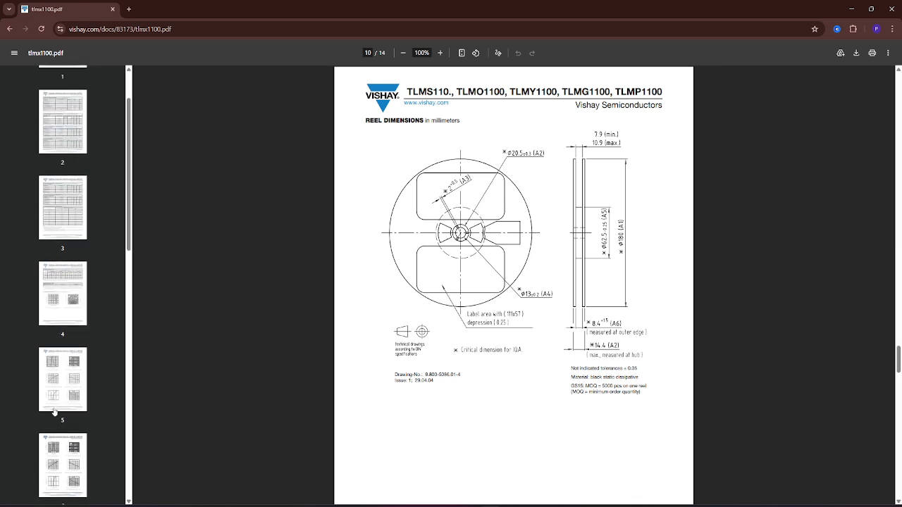
scroll(54, 412, up, 2)
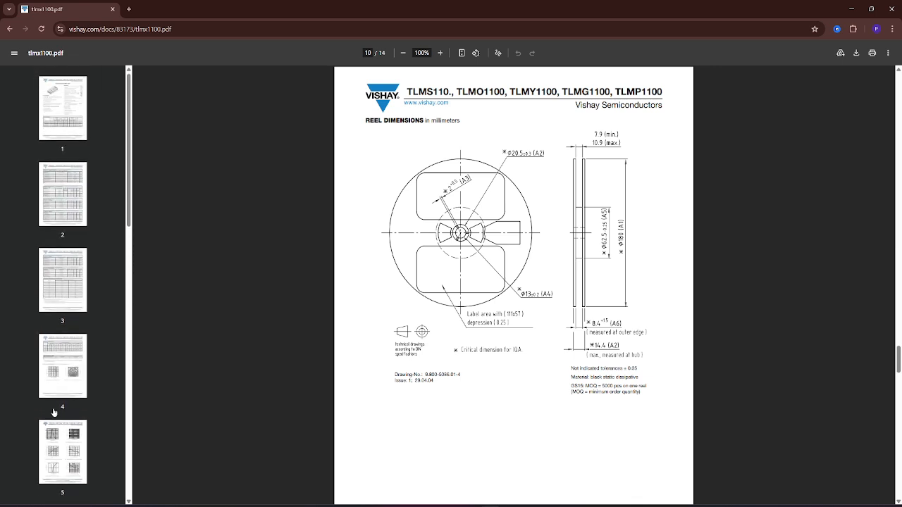
click(58, 103)
scroll(60, 245, down, 10)
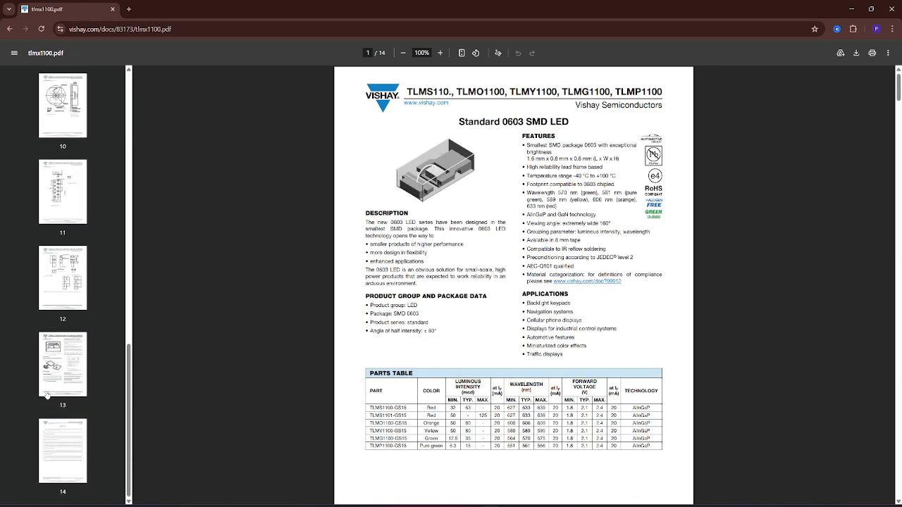
click(63, 364)
click(65, 452)
click(63, 279)
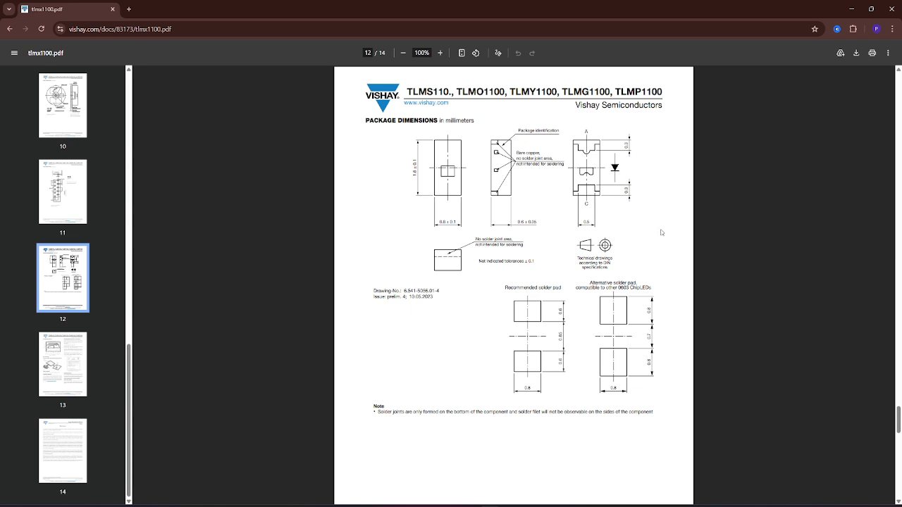
drag(652, 11, 648, 504)
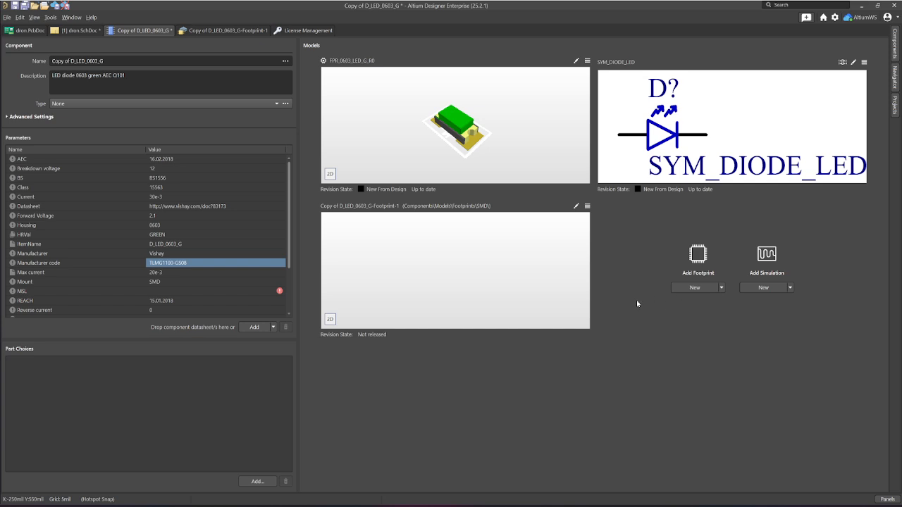
Return to the copied LED's new footprint in Altium Designer and place a pad at about X -250 mil, Y 5 mil
double_click(553, 287)
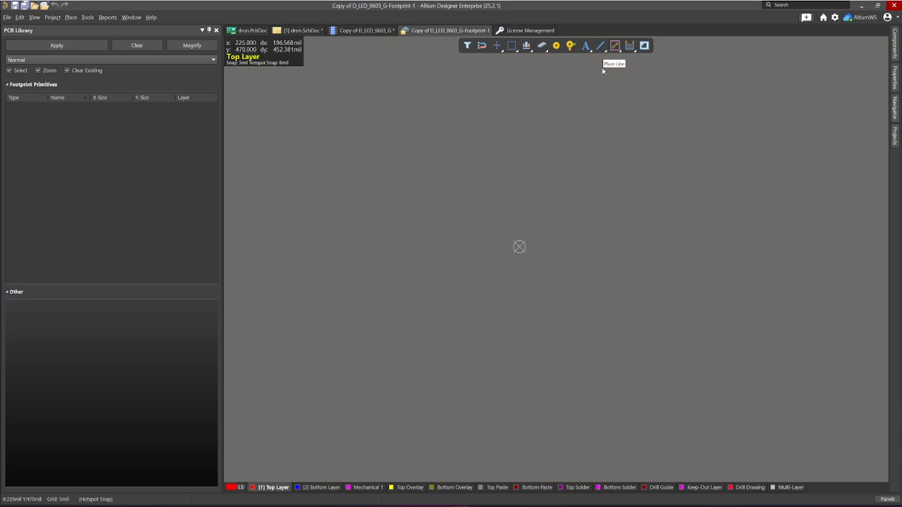
click(575, 47)
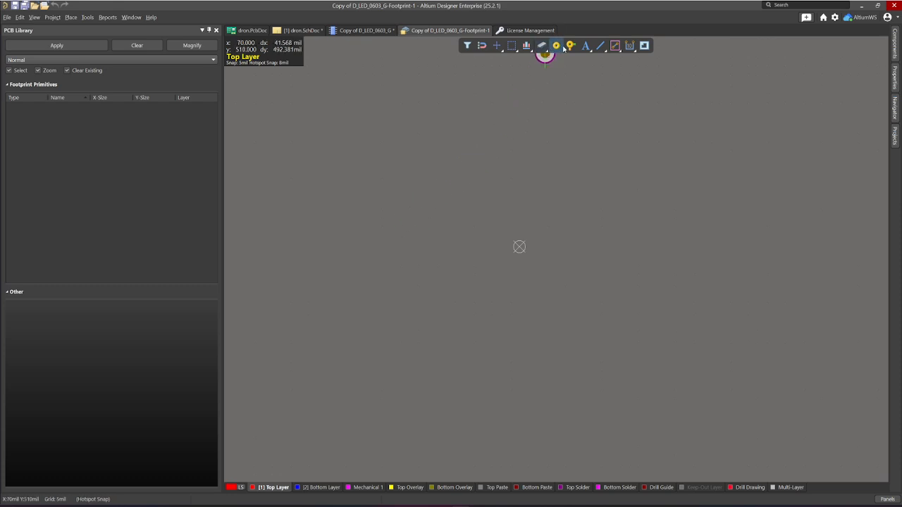
right_click(404, 228)
click(556, 46)
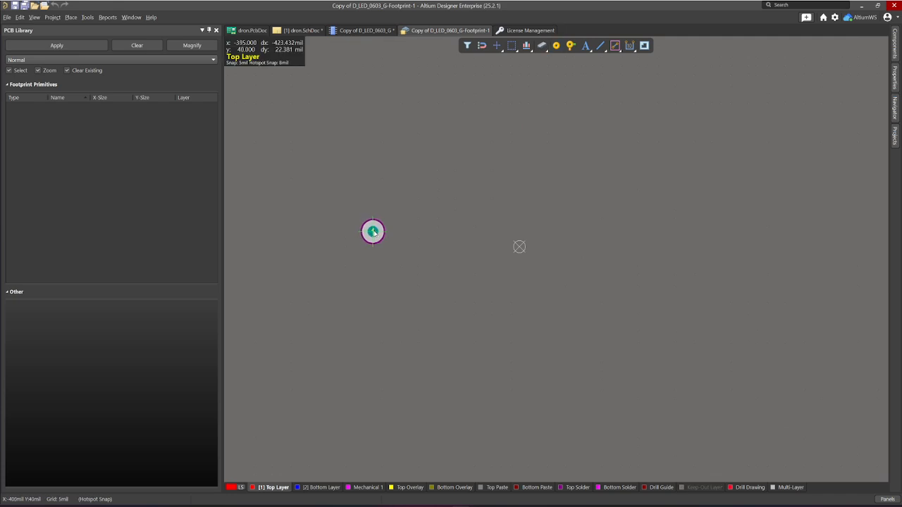
click(428, 247)
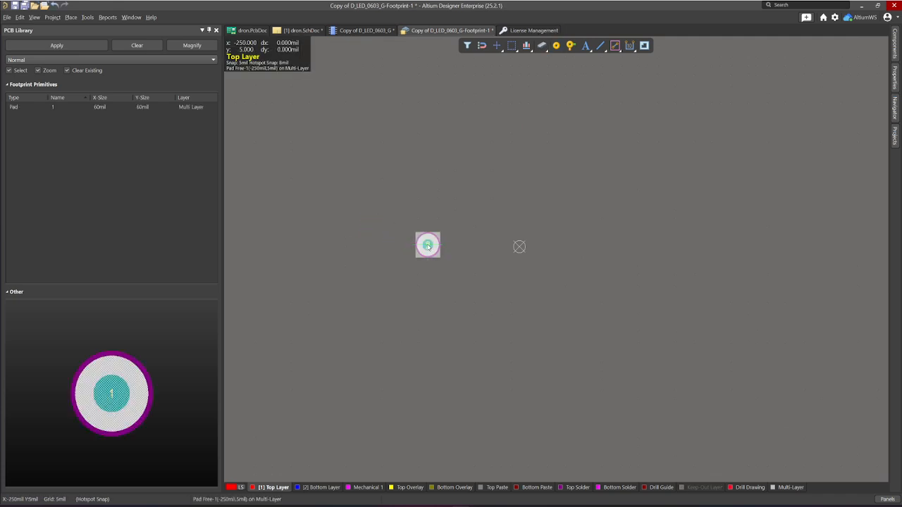
Set the placed pad's copper size on all layers to 0.8 mm in X and 0.6 mm in Y
key(Tab)
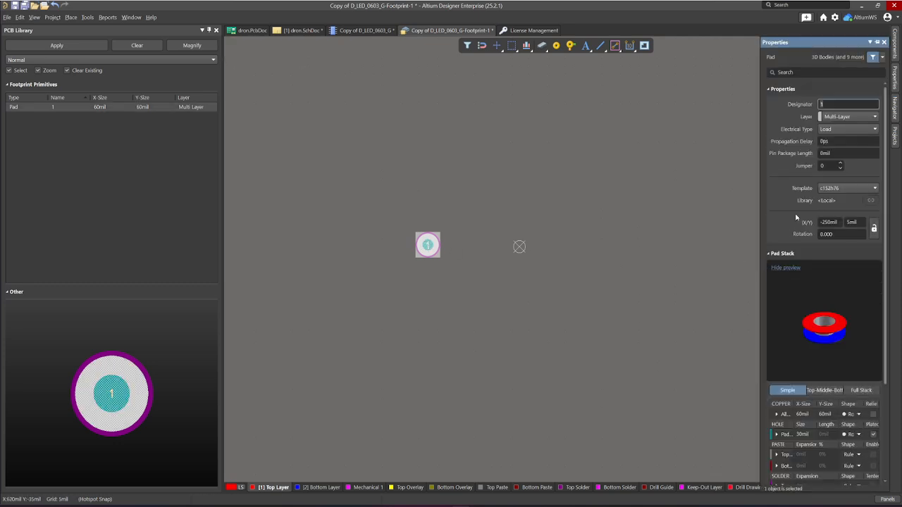
scroll(795, 435, down, 2)
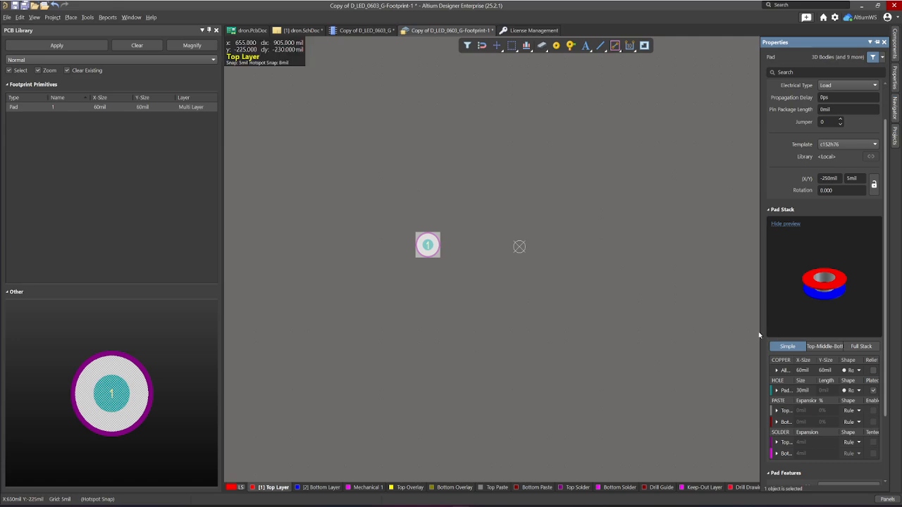
drag(758, 335, 687, 326)
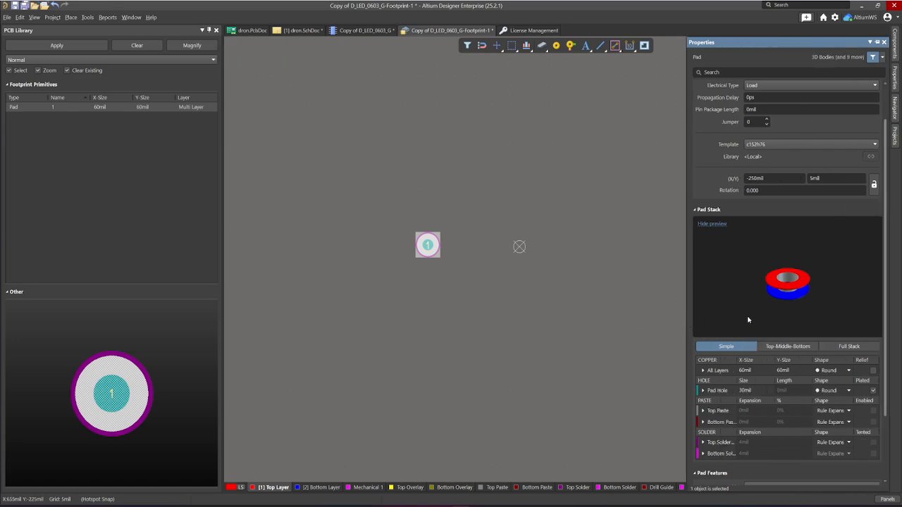
scroll(819, 386, down, 1)
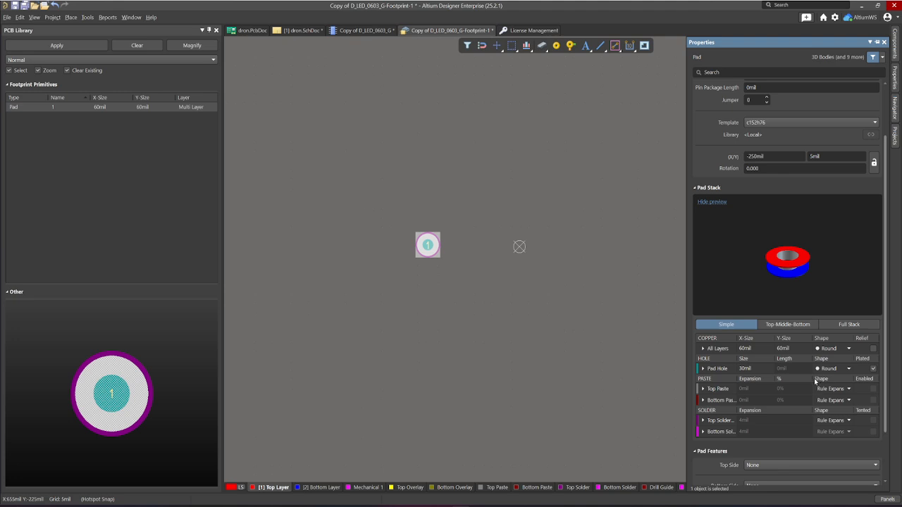
click(755, 348)
text(0.8mm)
key(Tab)
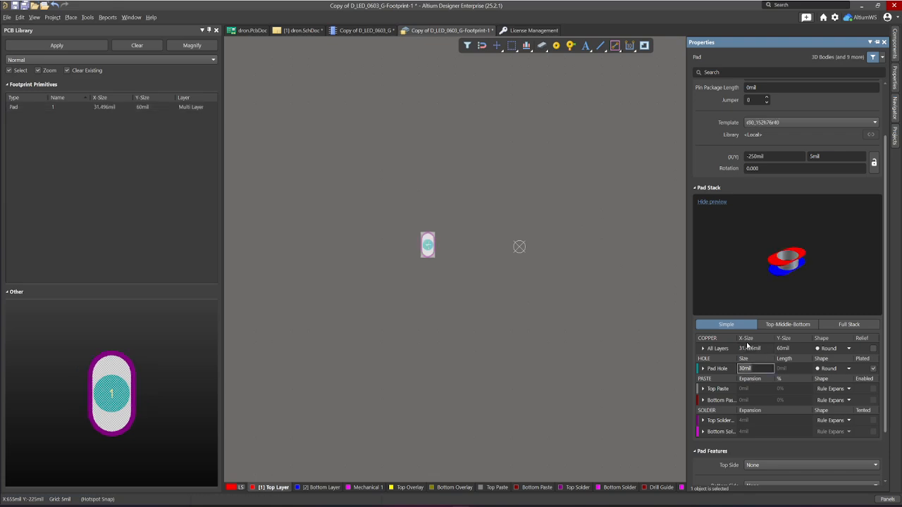
click(787, 348)
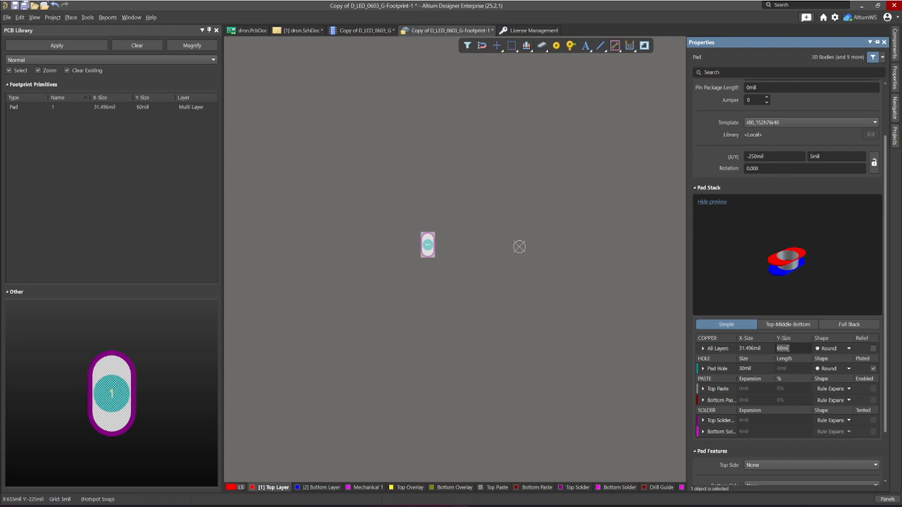
text(0.6mm)
key(Return)
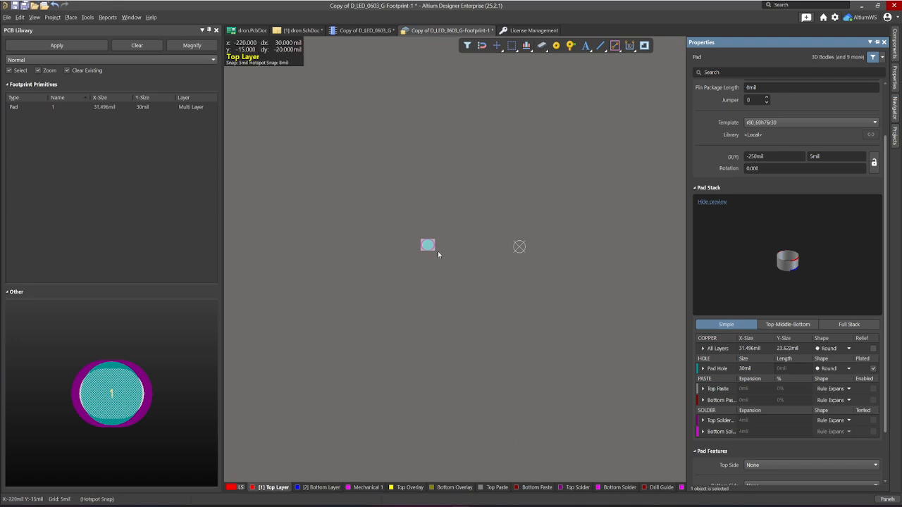
Turn off plating for the pad's hole and delete the through-hole pad from the footprint
click(873, 368)
click(701, 369)
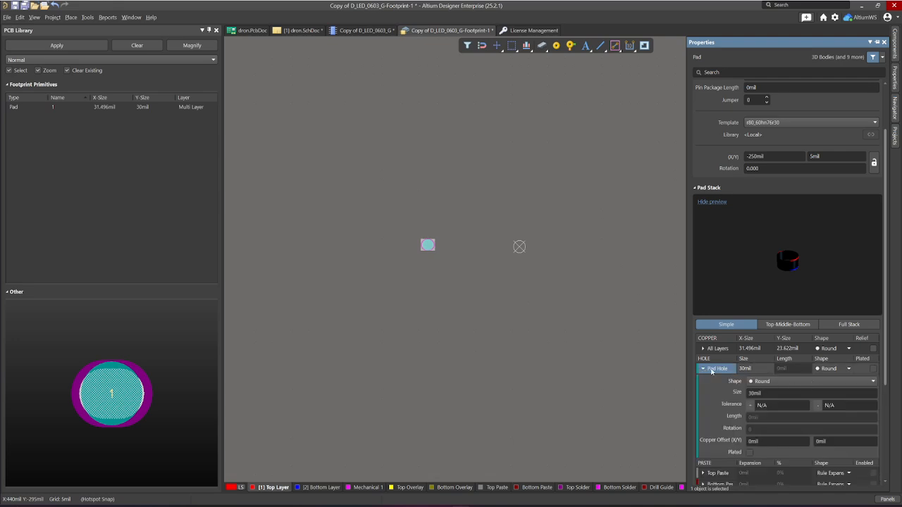
click(712, 370)
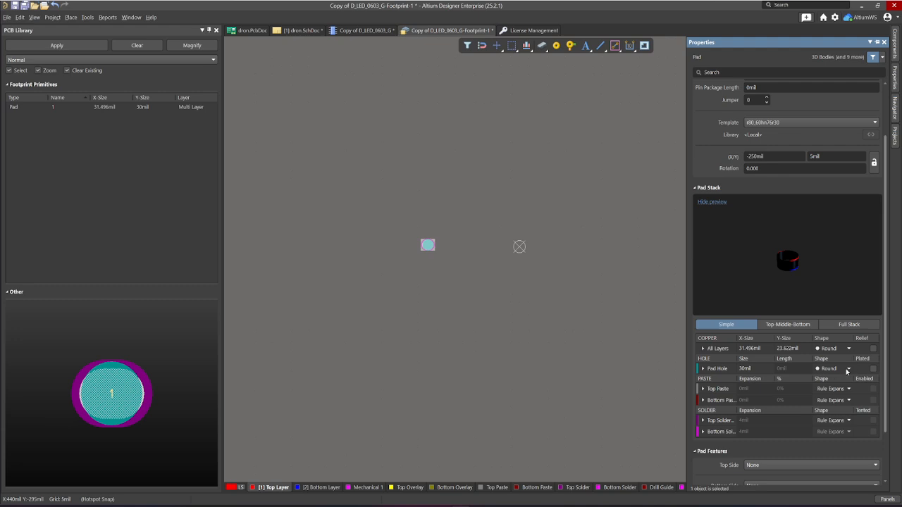
key(Delete)
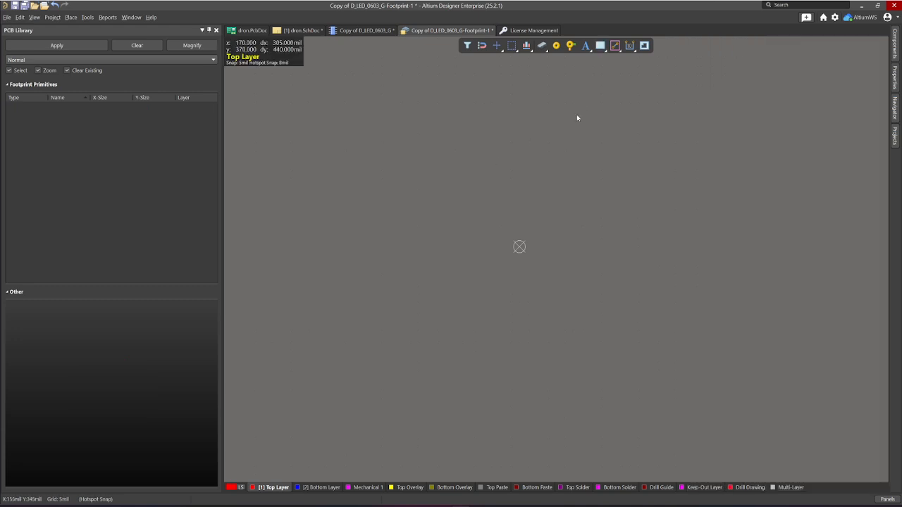
Draw two rectangular Top Layer fills on either side of the origin, about 120 × 95 mil on the left and 145 × 125 mil on the right
click(601, 48)
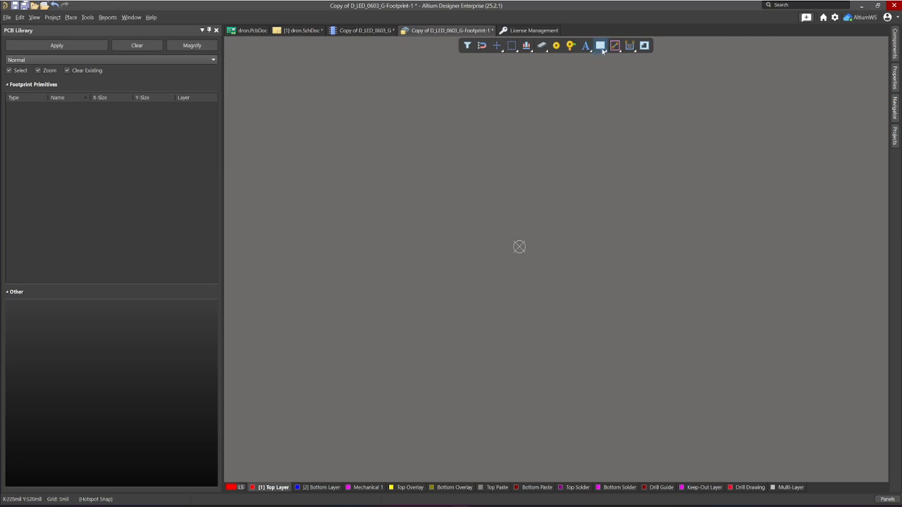
click(412, 238)
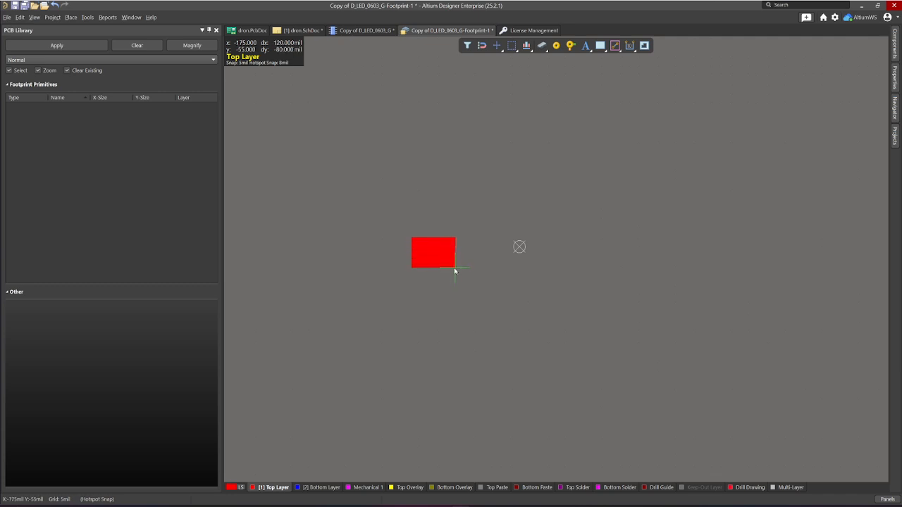
click(455, 273)
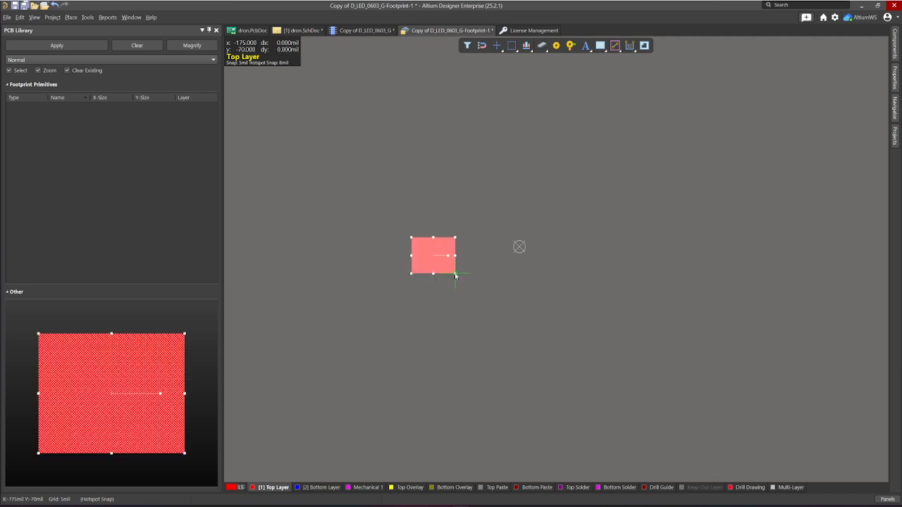
click(548, 240)
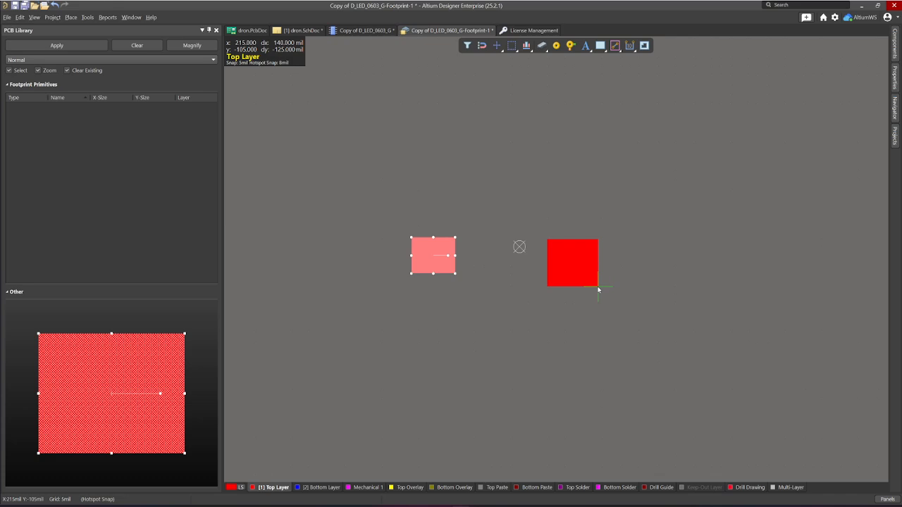
click(600, 286)
right_click(596, 291)
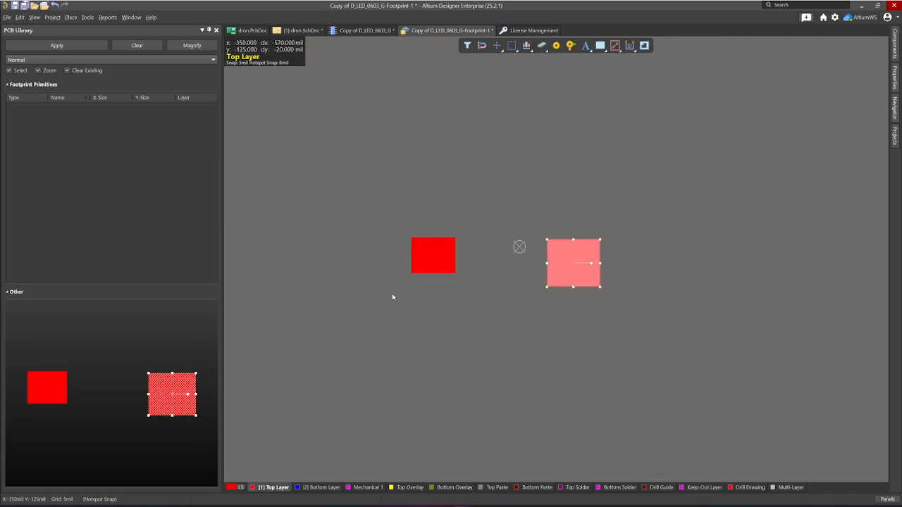
Set the left fill's length to 0.6 mm and its width to 0.8 mm
click(434, 264)
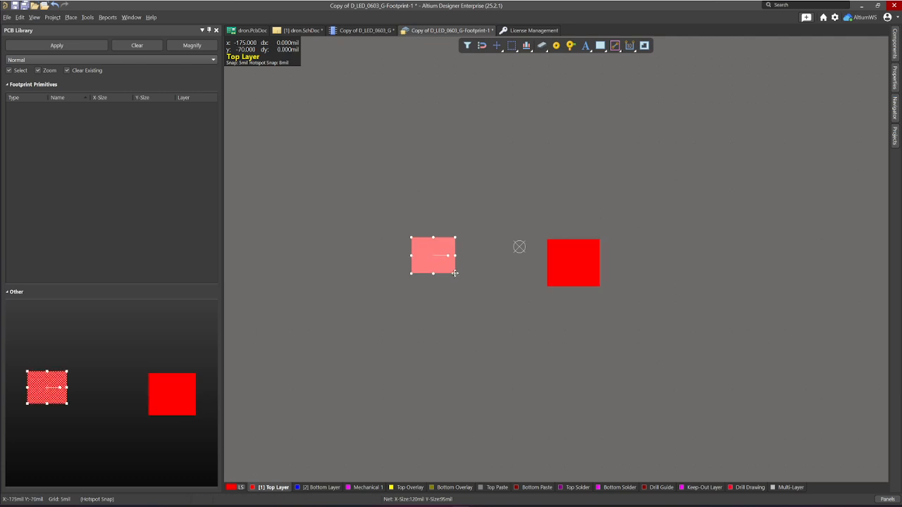
click(435, 257)
double_click(423, 248)
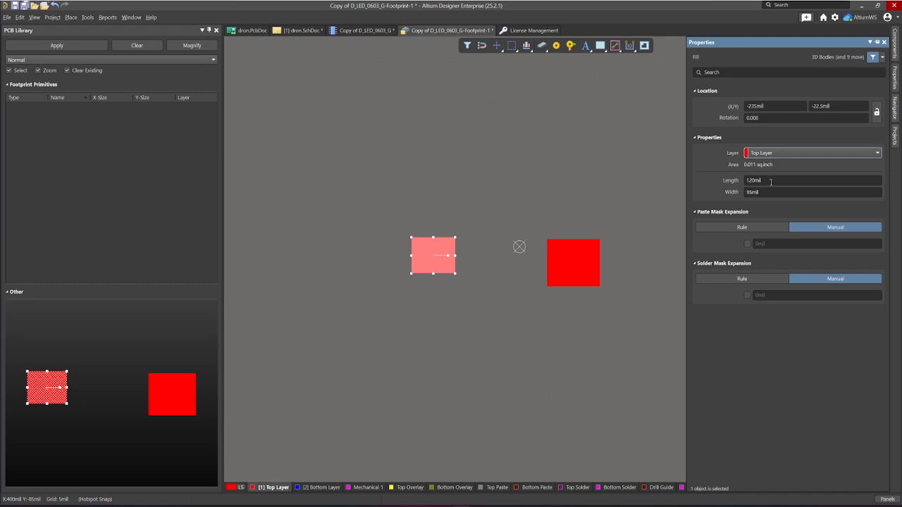
click(770, 181)
text(0)
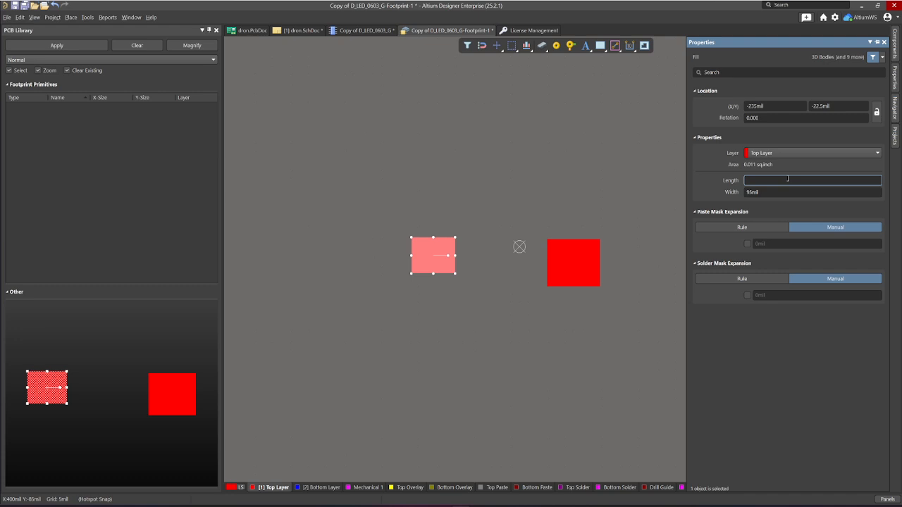
text(,6mm)
key(Return)
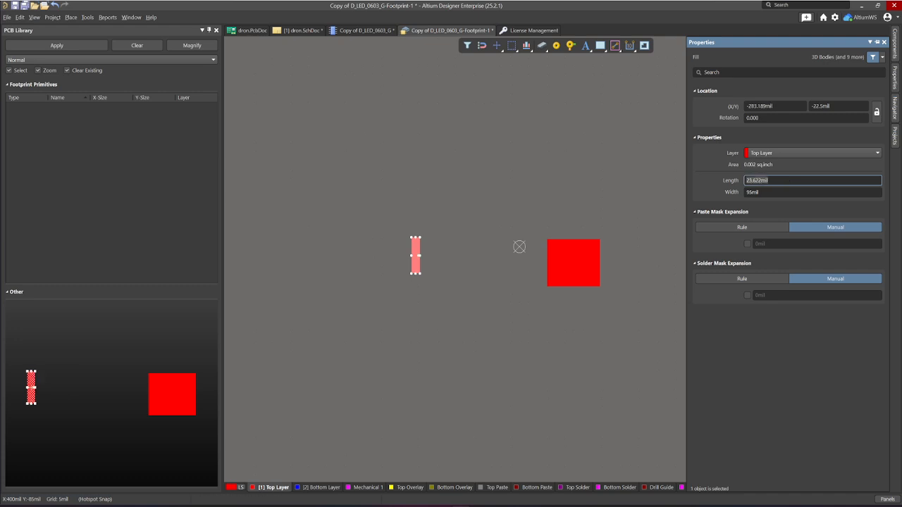
click(778, 195)
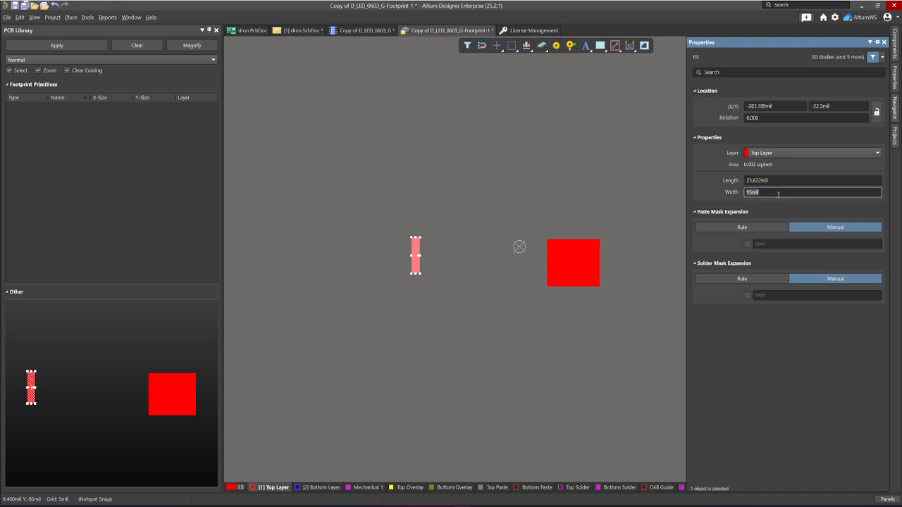
text(0,8mm)
key(Return)
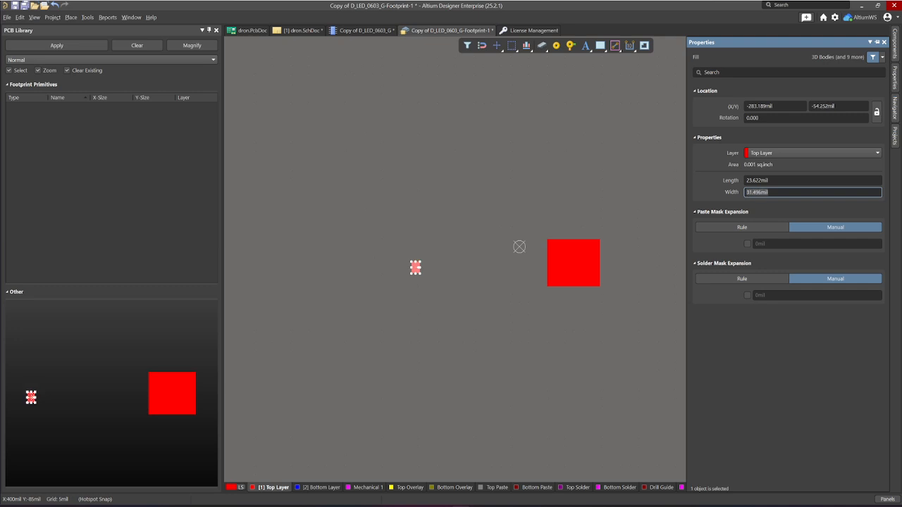
Resize the right fill to a length of 0.6 mm and a width of 0.8 mm
click(596, 275)
click(780, 180)
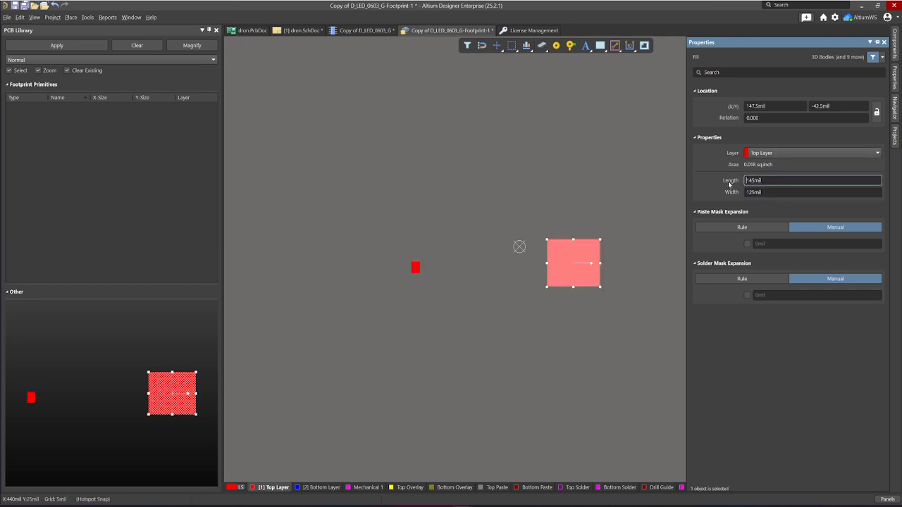
double_click(761, 181)
text(0.6)
key(Return)
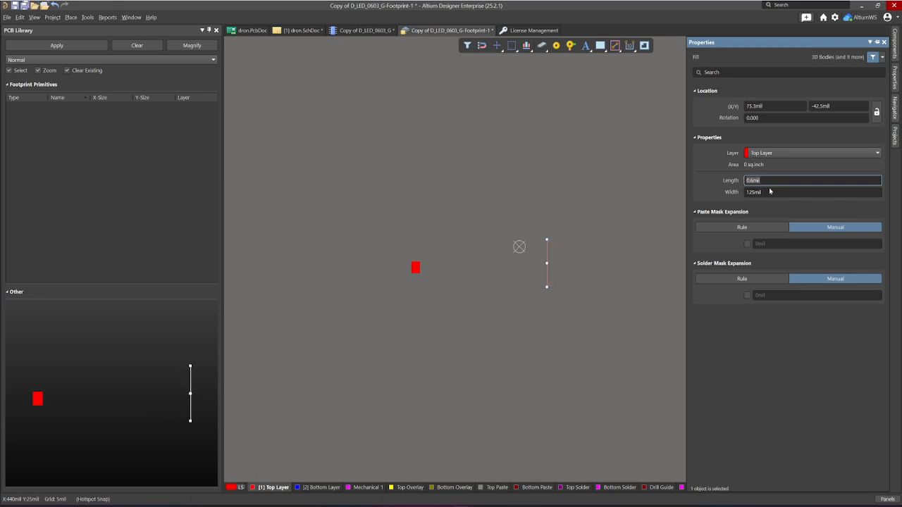
double_click(766, 191)
click(748, 192)
drag(770, 192, 746, 193)
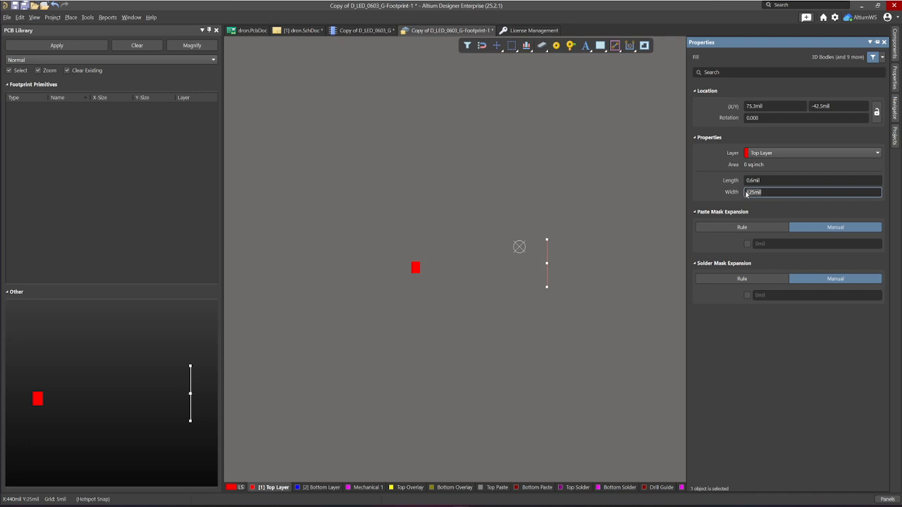
text(0.8mm)
key(Return)
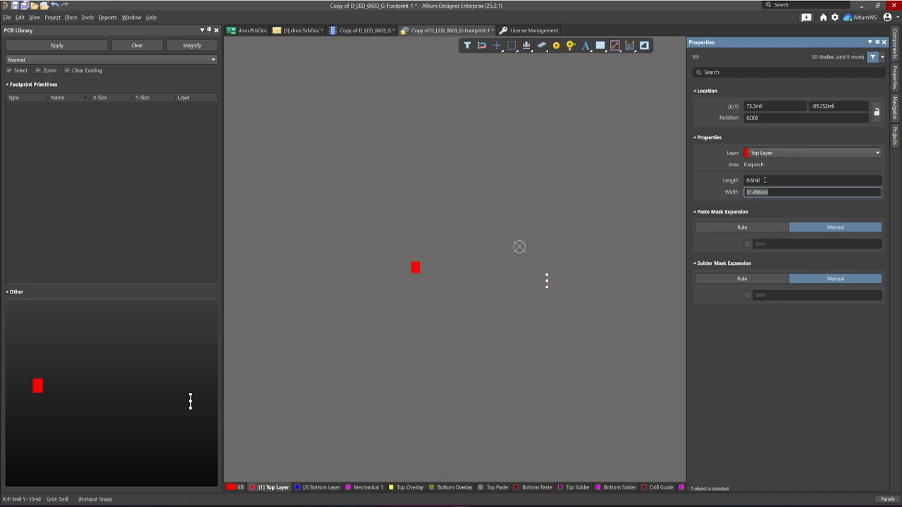
click(764, 180)
double_click(765, 179)
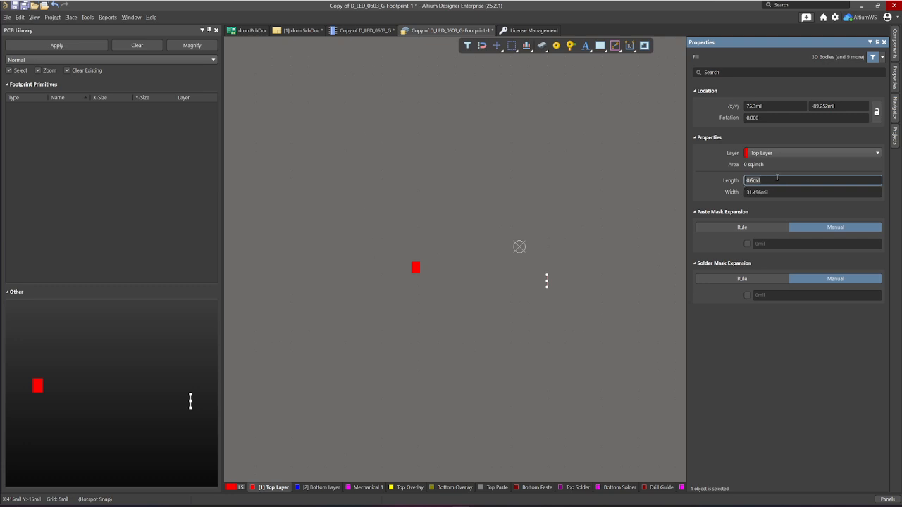
text(0,6mm)
key(Return)
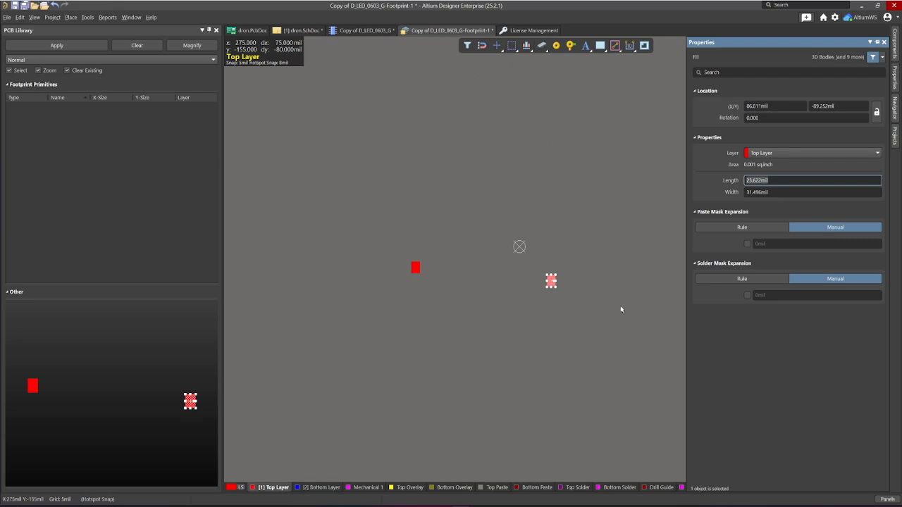
Move both fills close to the origin, with inner edges about 26 mil to its left and 21 mil to its right
click(584, 307)
ctrl+scroll(539, 292, up, 3)
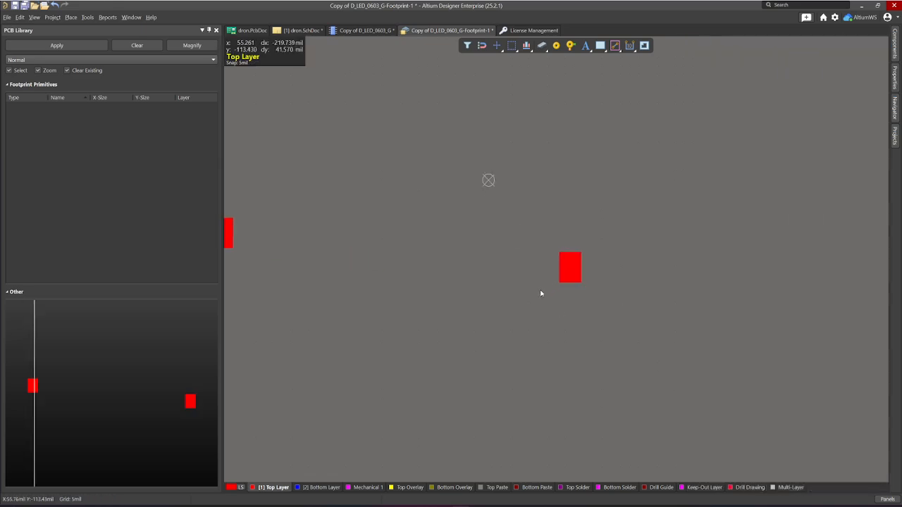
ctrl+scroll(545, 289, down, 1)
drag(565, 273, 539, 191)
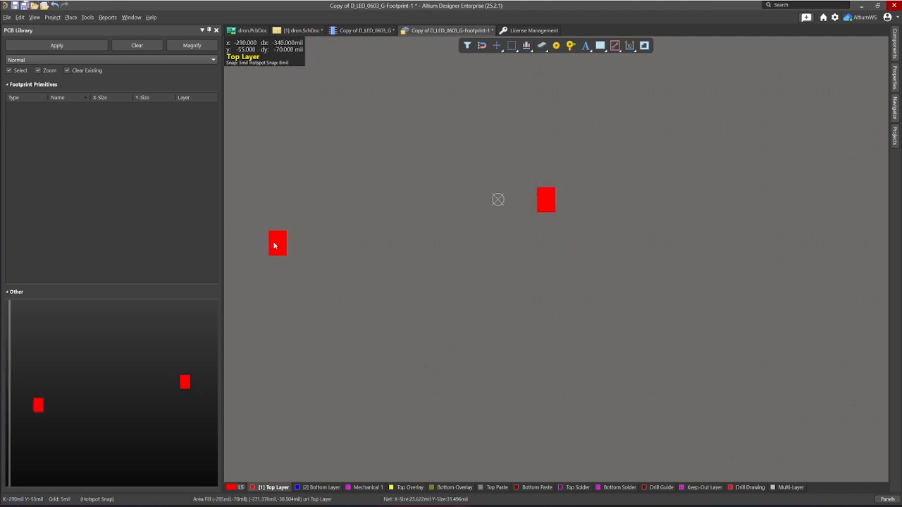
drag(275, 246, 460, 213)
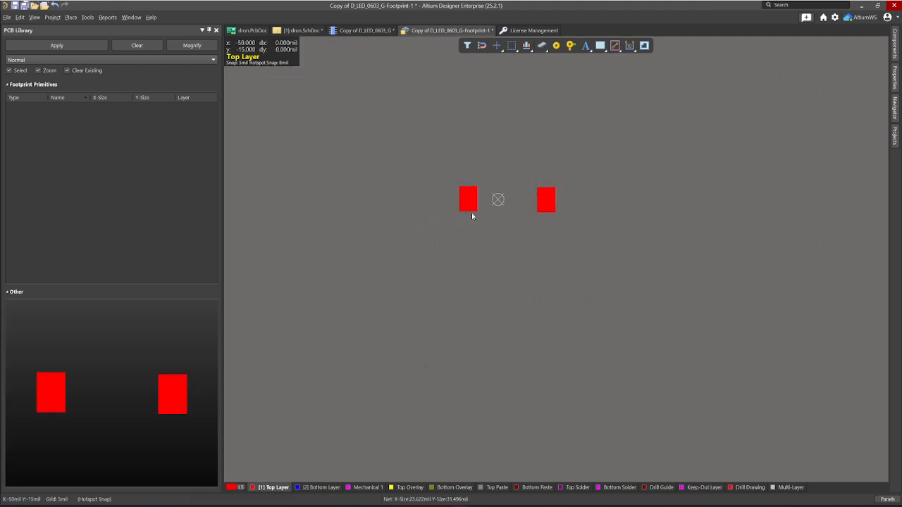
ctrl+scroll(528, 204, up, 4)
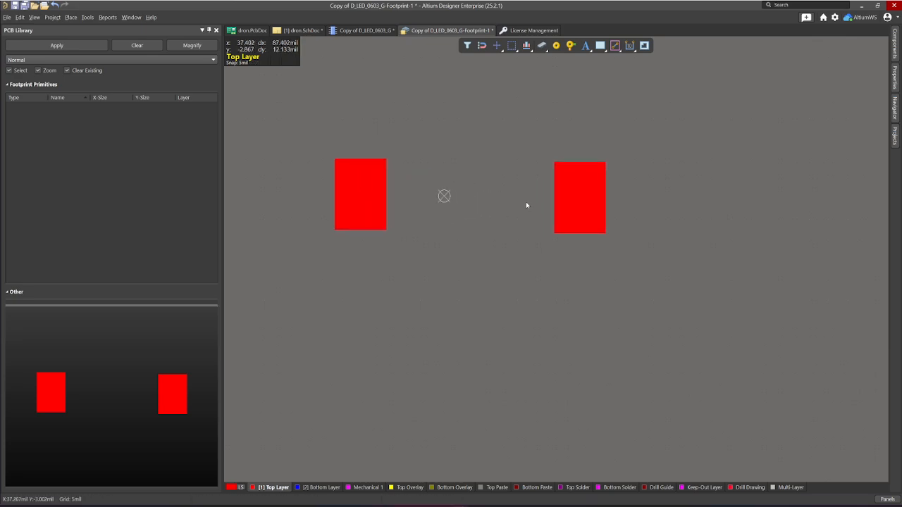
ctrl+scroll(581, 195, down, 1)
drag(582, 200, 538, 166)
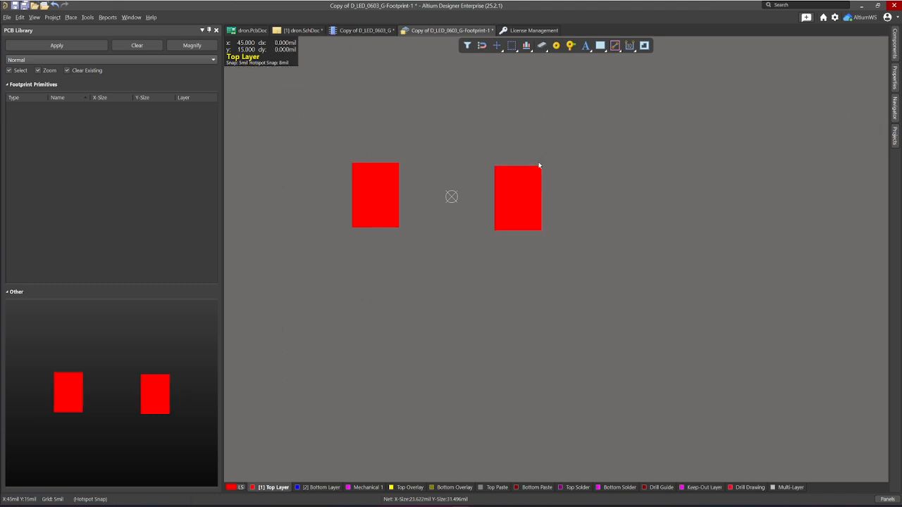
Set the snap grid to 0.984 mil and nudge both fills inward, with inner edges at about X 19.7 mil and X -25.6 mil
key(g)
click(576, 241)
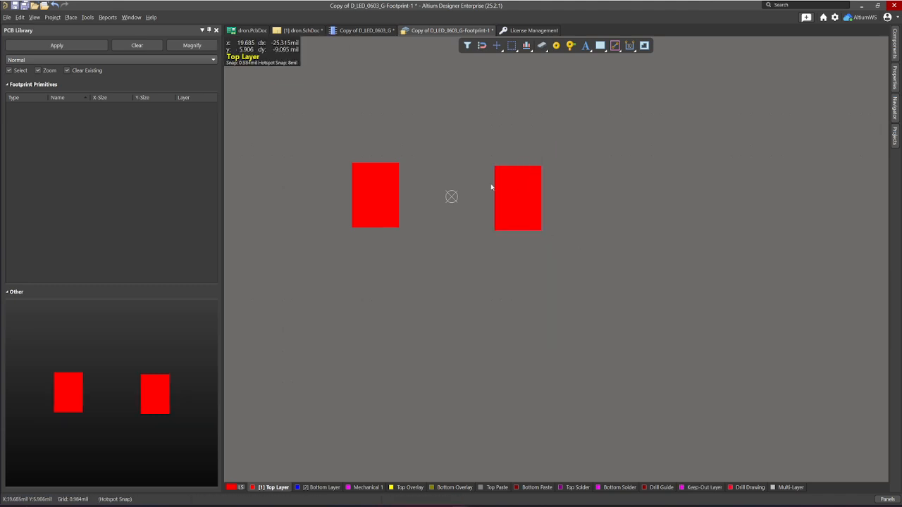
drag(508, 196, 491, 164)
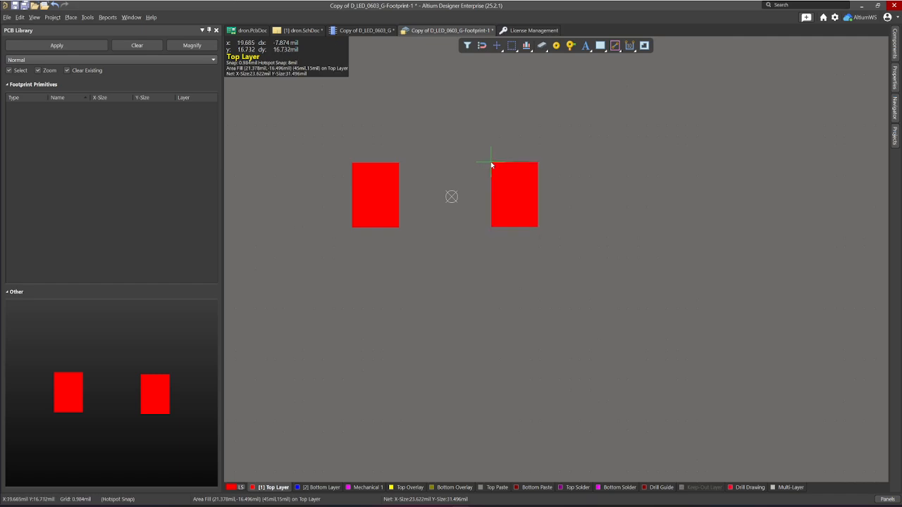
drag(397, 186, 401, 161)
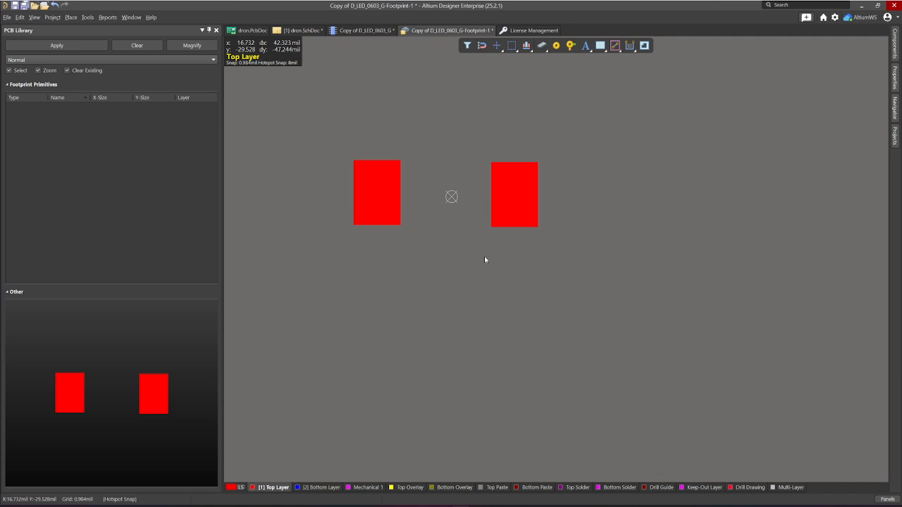
Draw a closed rectangular line outline about 110 × 47 mil around both fills on the Top Overlay layer
click(407, 487)
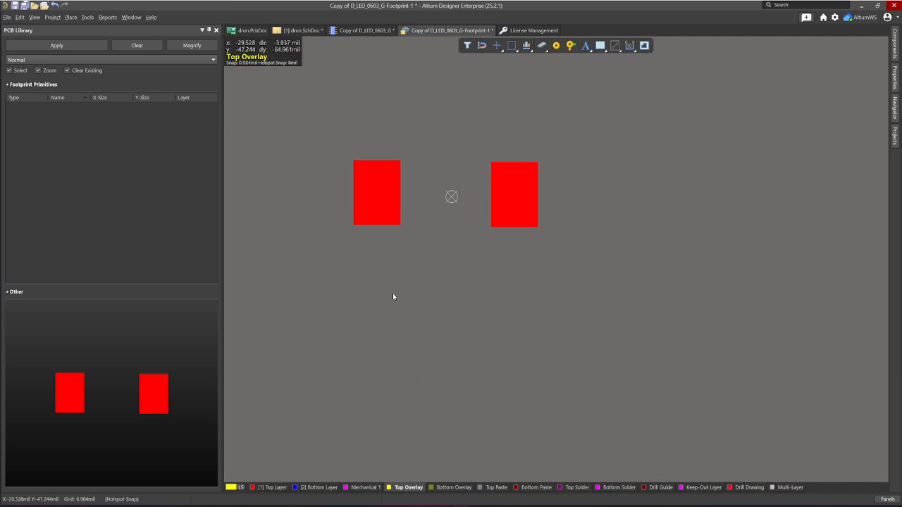
right_drag(394, 297, 453, 320)
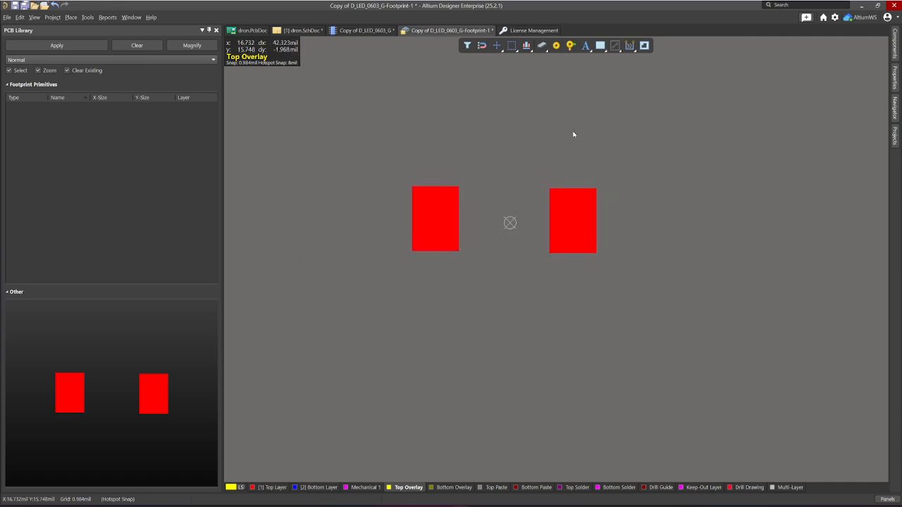
right_click(604, 48)
click(613, 59)
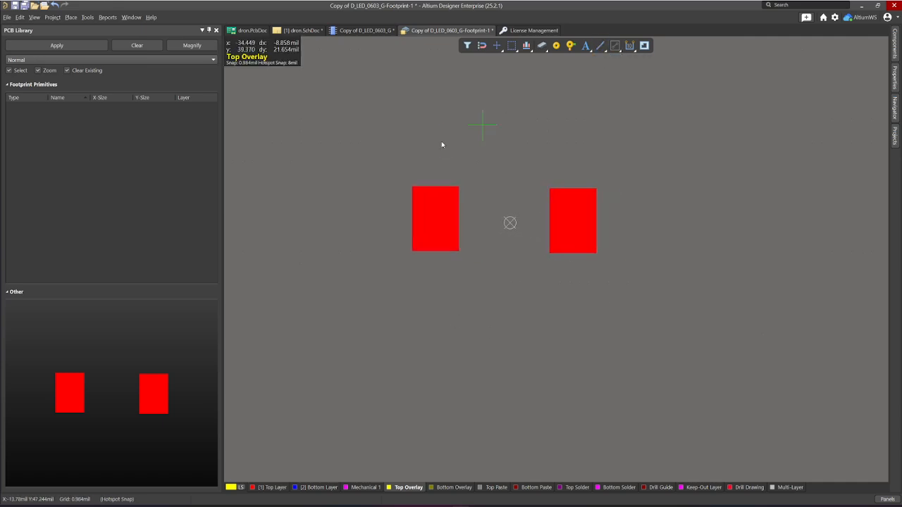
click(396, 176)
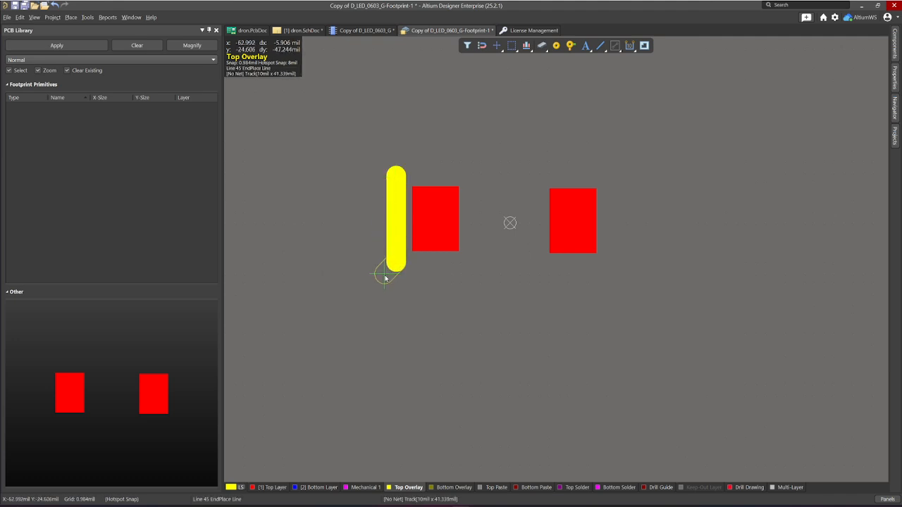
click(396, 276)
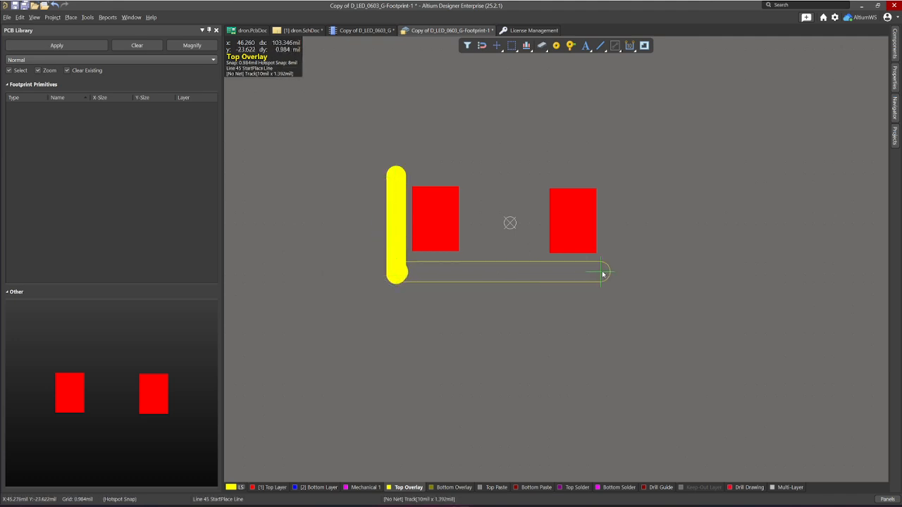
click(605, 277)
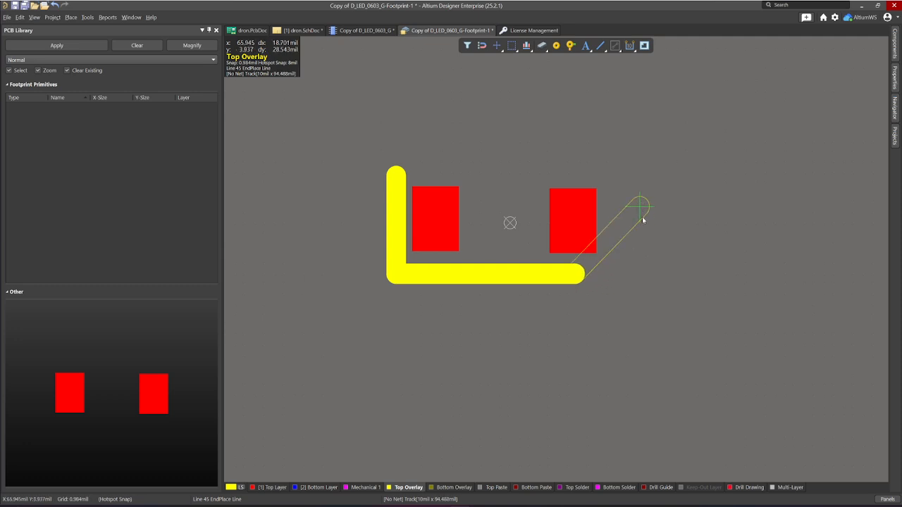
key(shift+space)
key(shift+space)
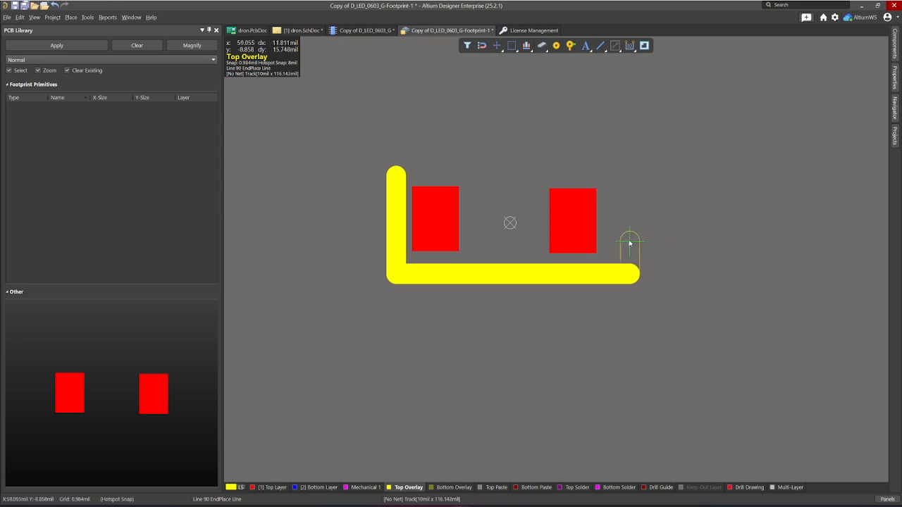
click(619, 243)
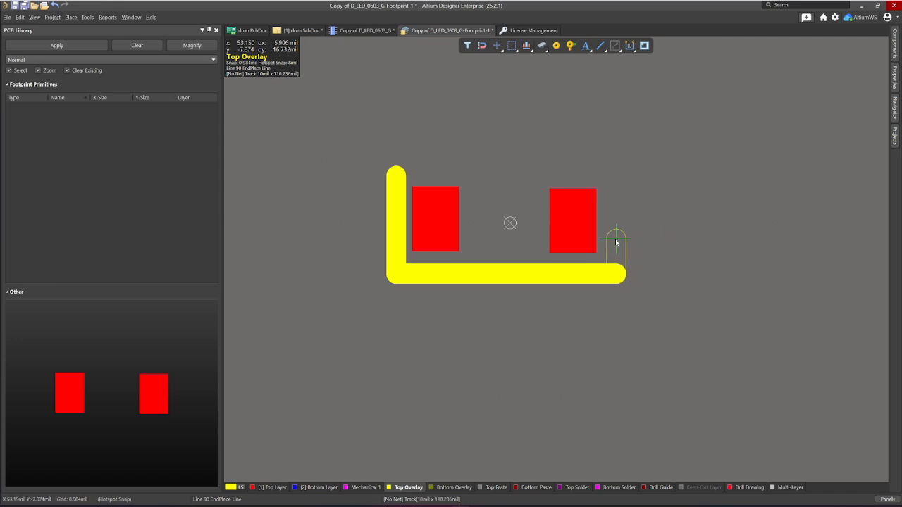
click(616, 176)
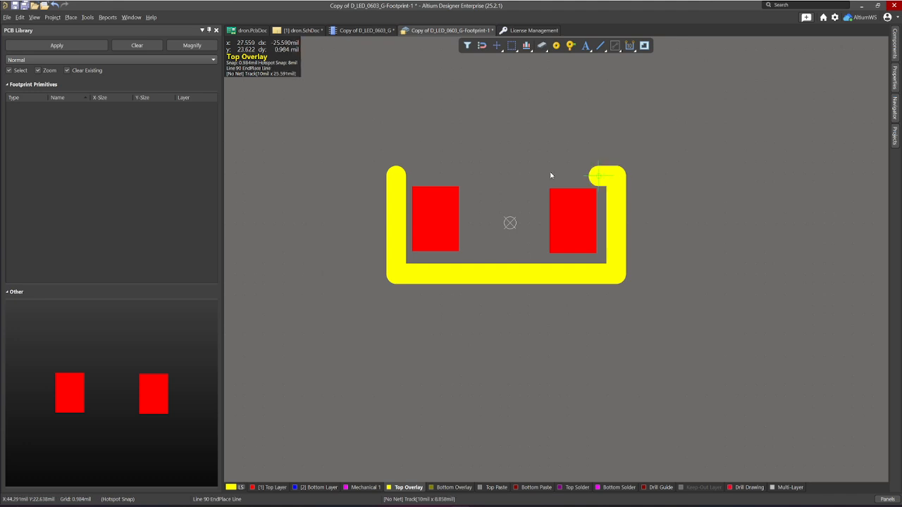
click(399, 172)
key(Escape)
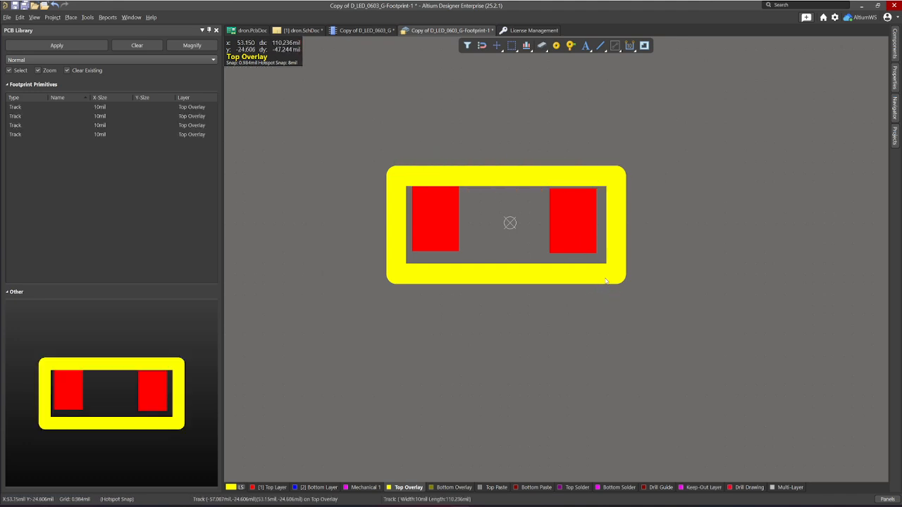
Move the outline's upper track outward by about 4 mil to give the fills more clearance
click(522, 173)
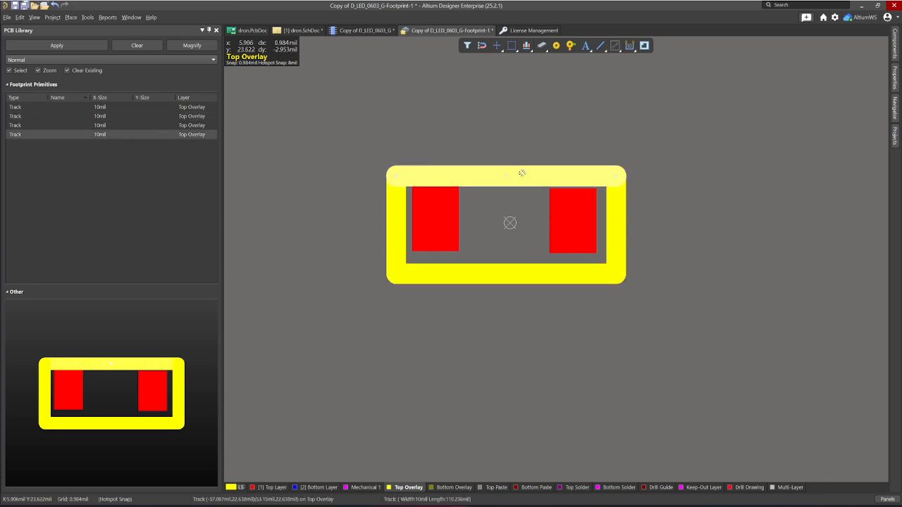
drag(521, 173, 521, 167)
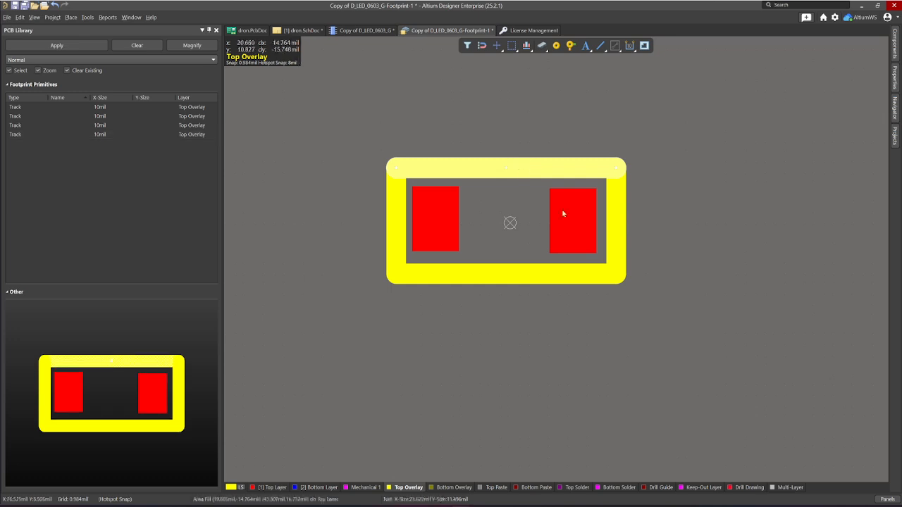
click(748, 315)
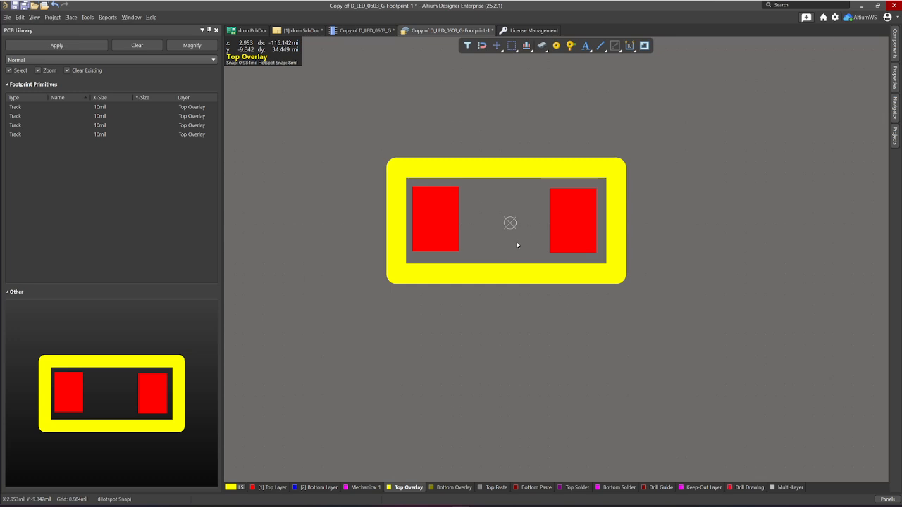
Measure the horizontal gap between the inner edges of the two copper fills
ctrl+scroll(524, 234, up, 2)
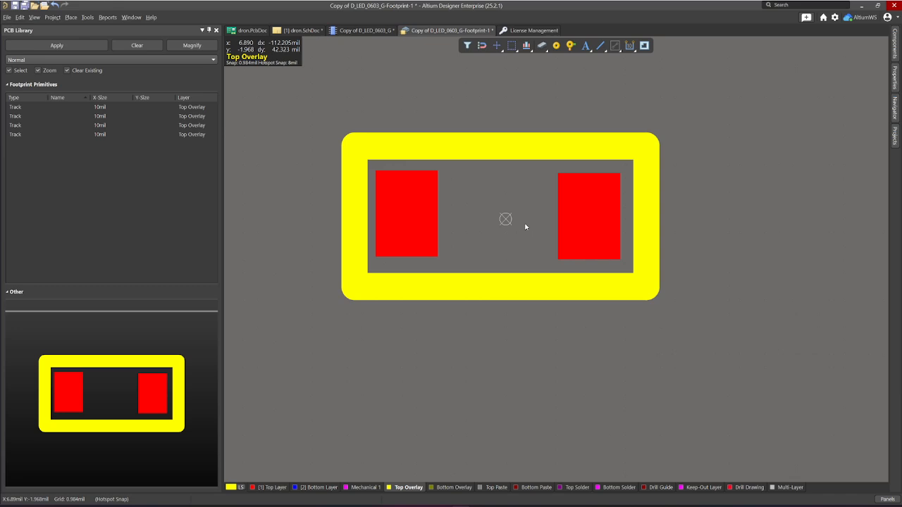
key(ctrl+m)
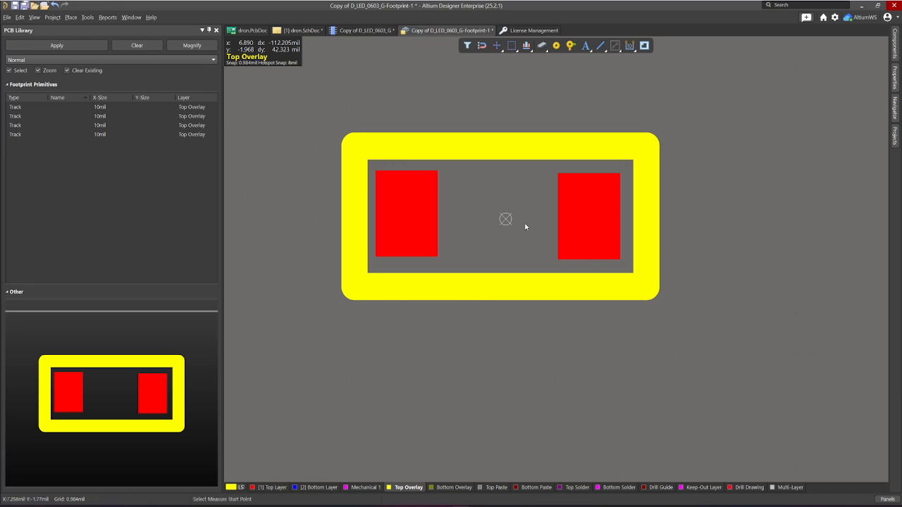
click(438, 219)
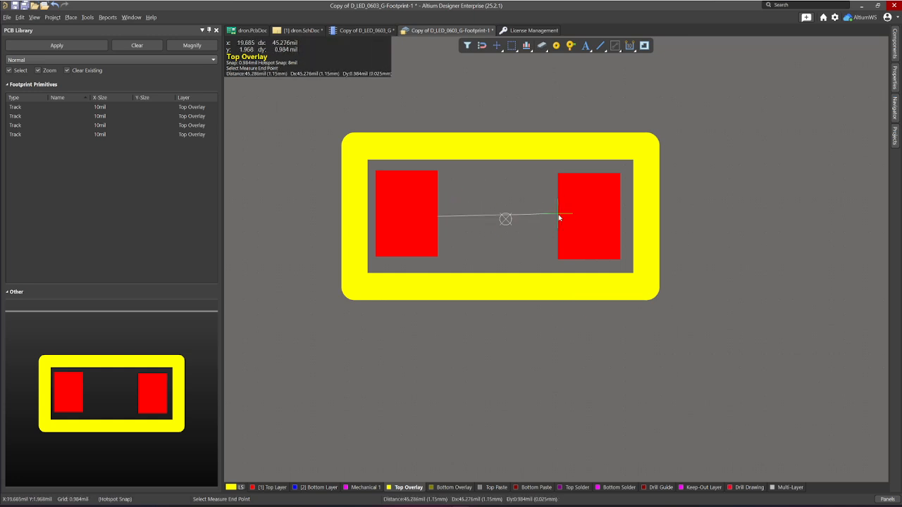
click(558, 218)
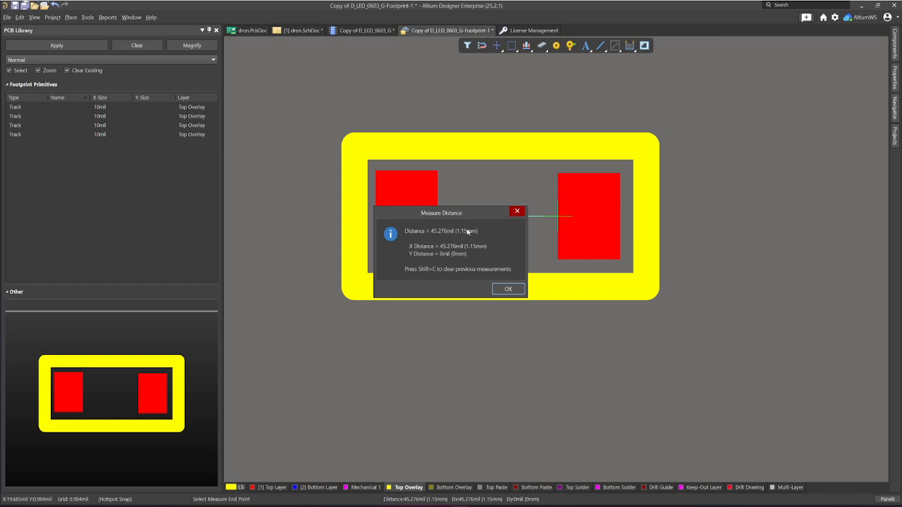
click(515, 211)
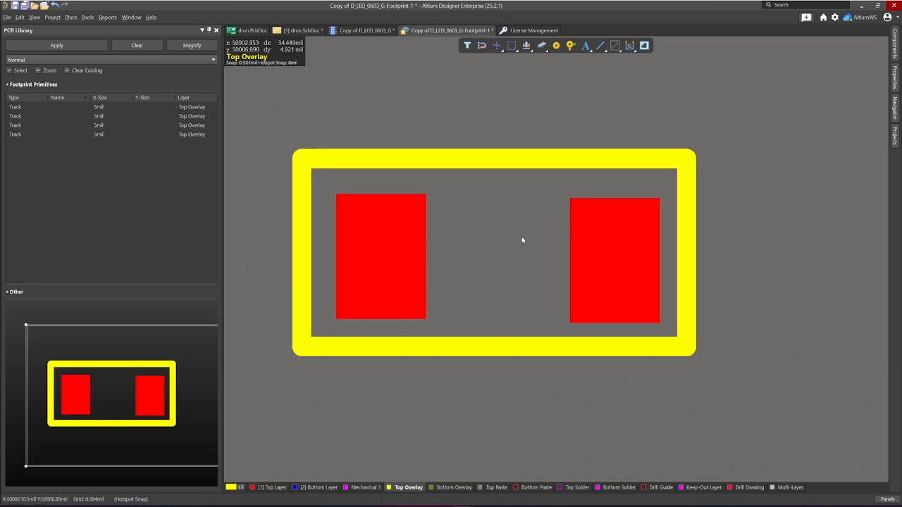
Measure the spacing between the repositioned fills again, from the left fill's inner edge to the right one's
key(ctrl+m)
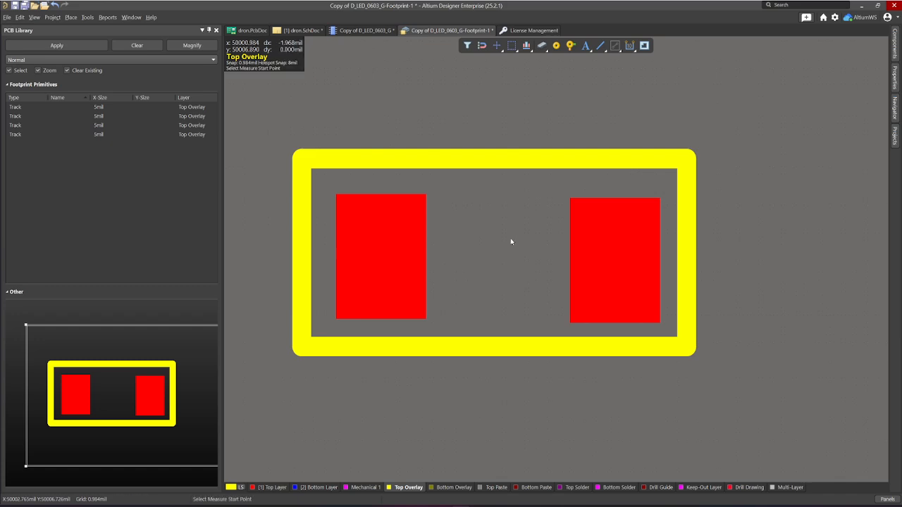
click(426, 257)
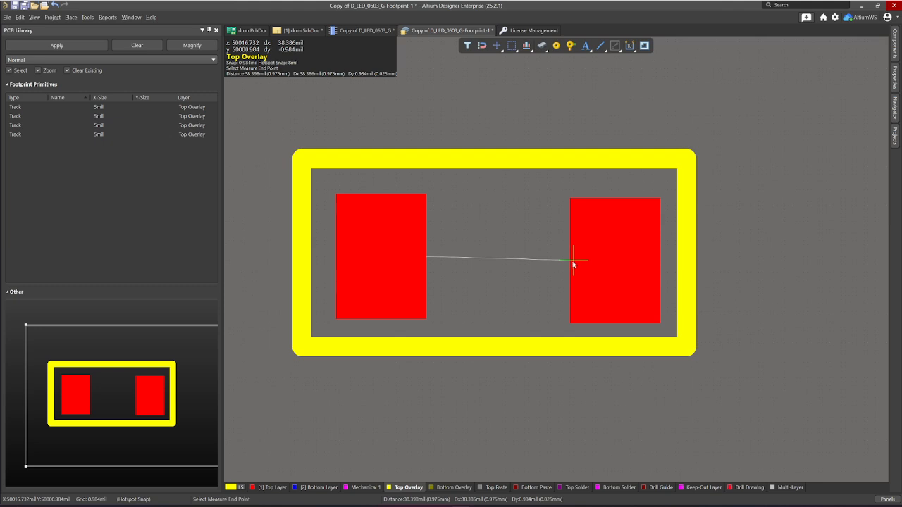
click(570, 256)
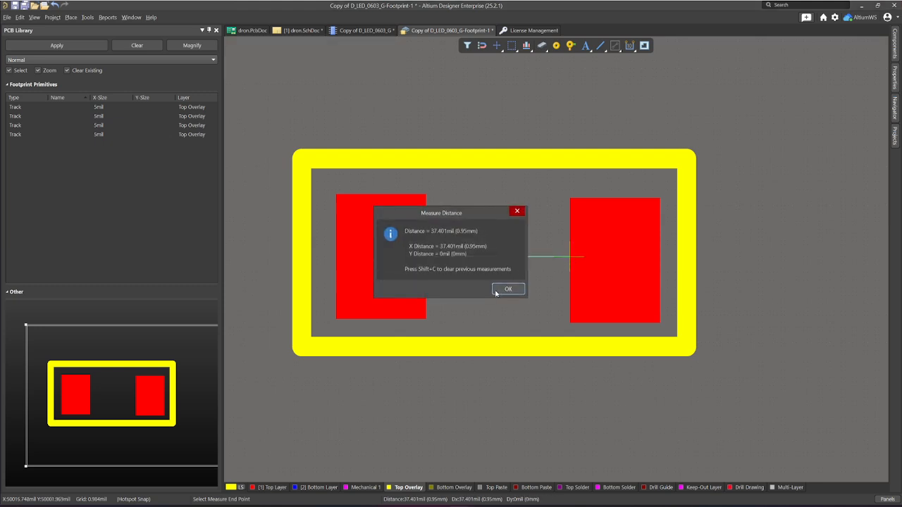
drag(455, 213, 507, 159)
click(554, 226)
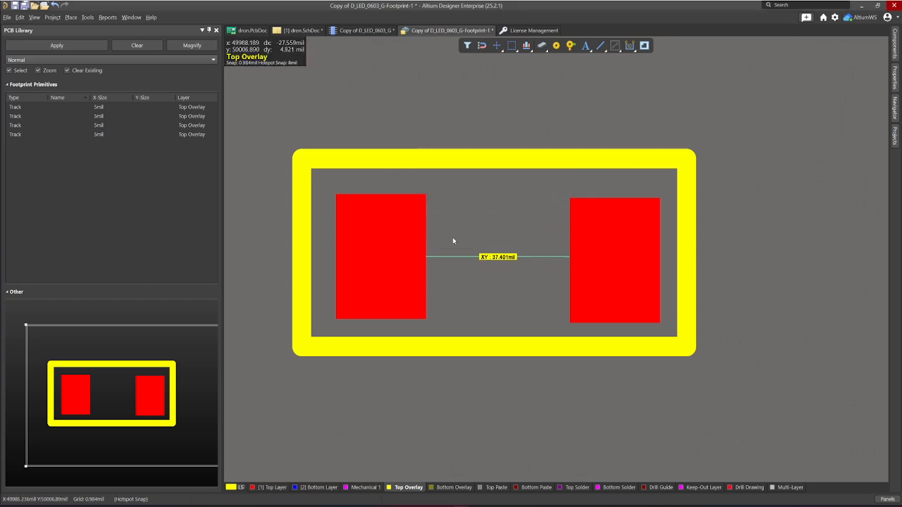
Close the Copy of D_LED_0603_G-Footprint-1 document and return to the Copy of D_LED_0603_G component
right_click(442, 32)
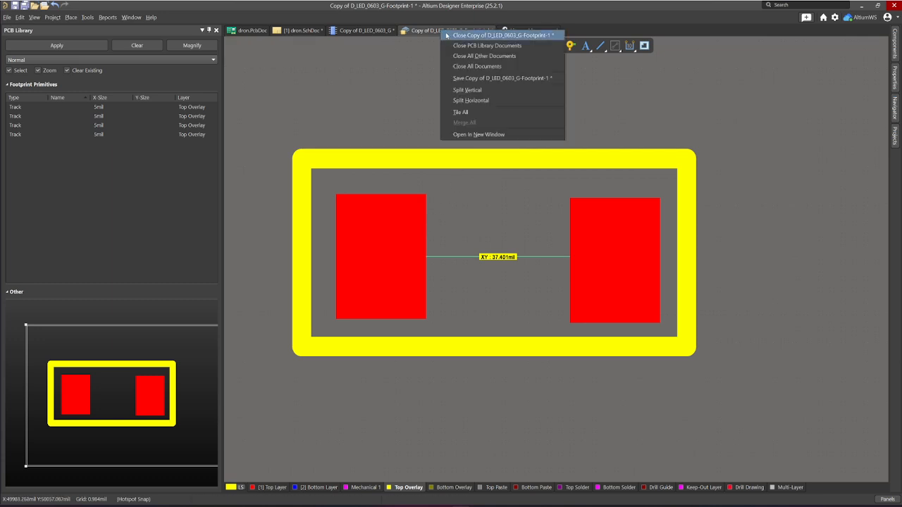
click(449, 37)
click(489, 289)
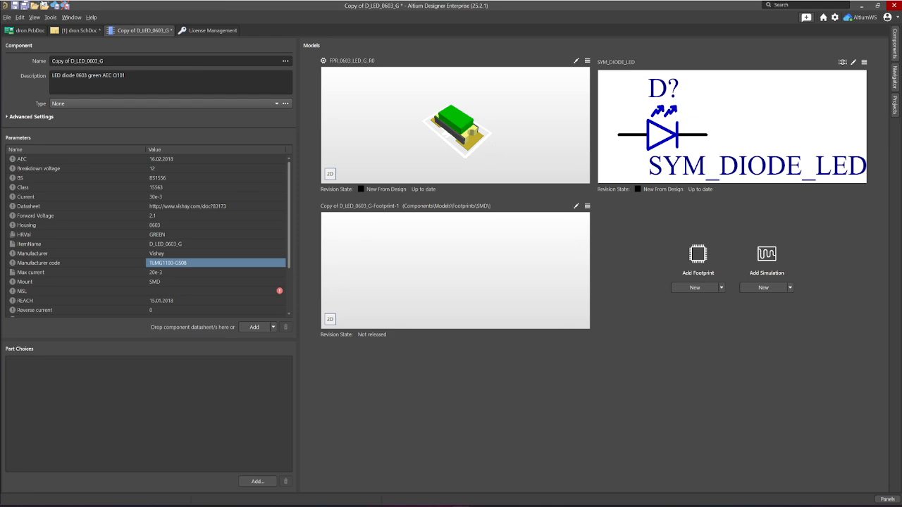
Switch to the dron.SchDoc schematic and examine the design commands for updating the PCB and making libraries
click(52, 19)
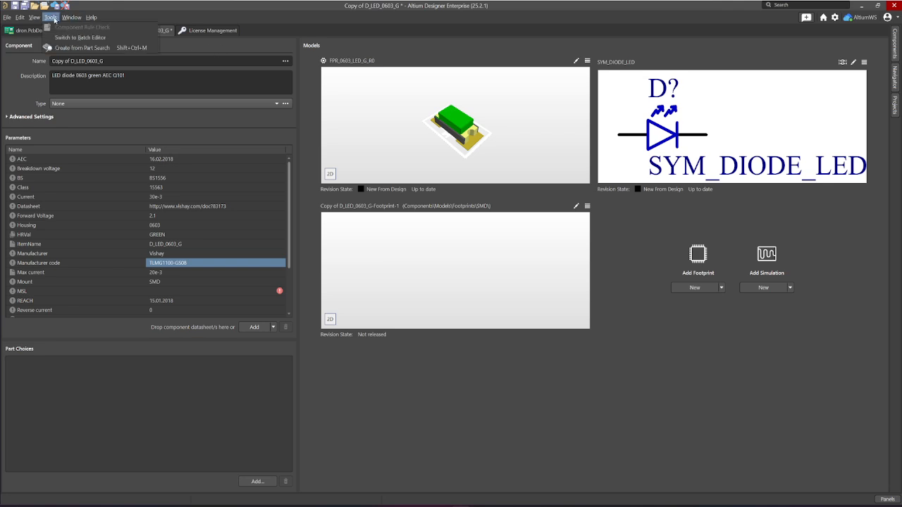
click(260, 52)
click(68, 32)
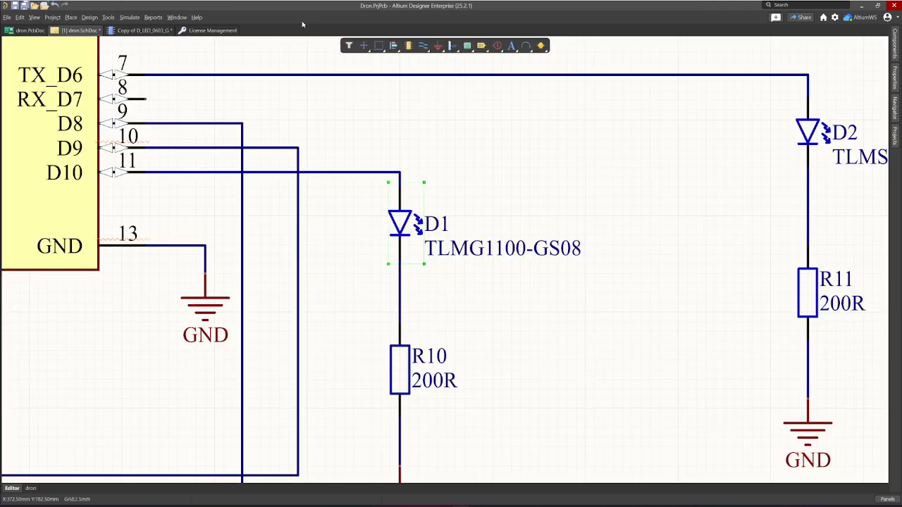
click(134, 18)
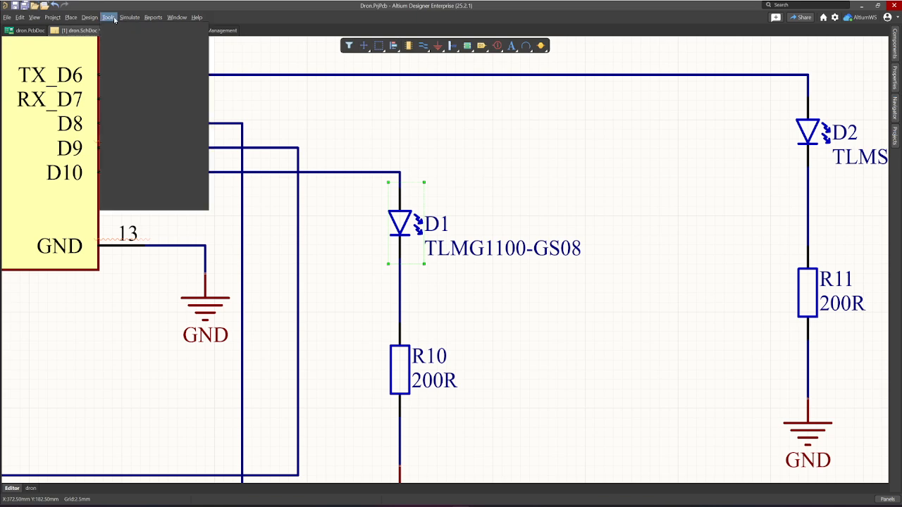
mouse_move(85, 21)
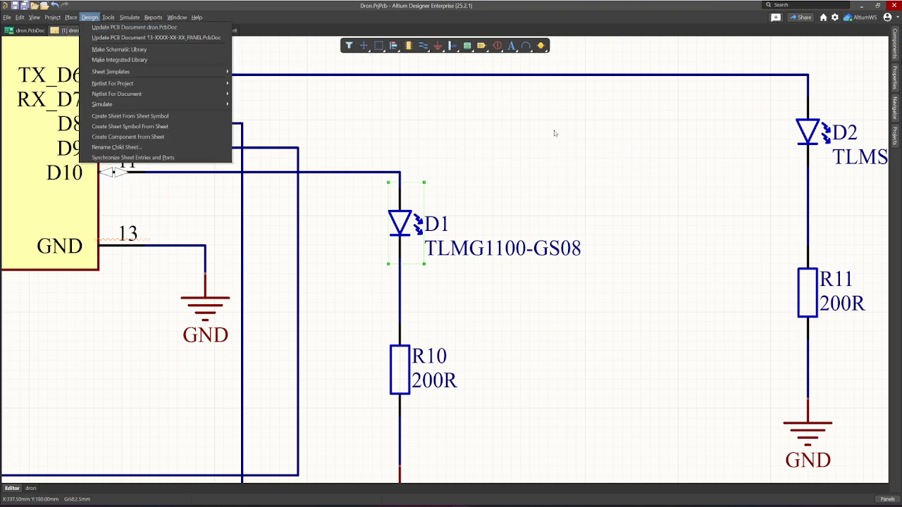
scroll(536, 176, down, 3)
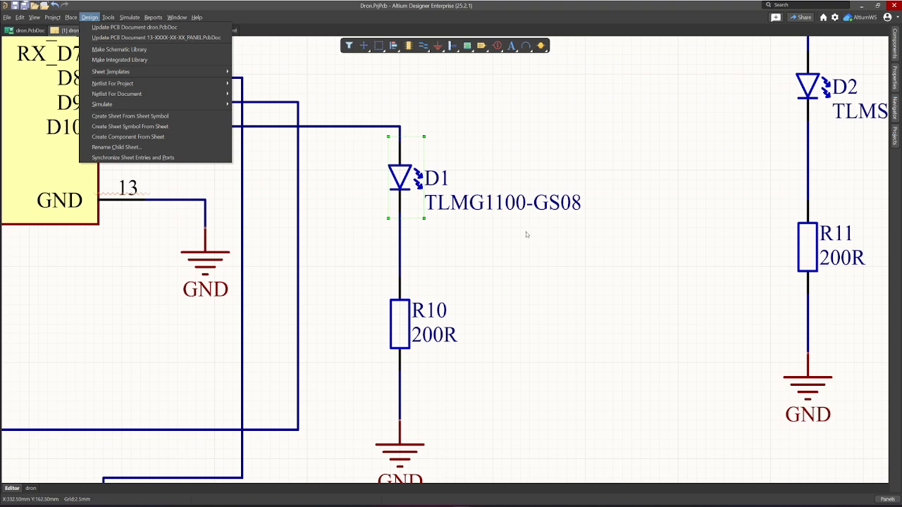
scroll(522, 240, up, 3)
scroll(518, 240, up, 1)
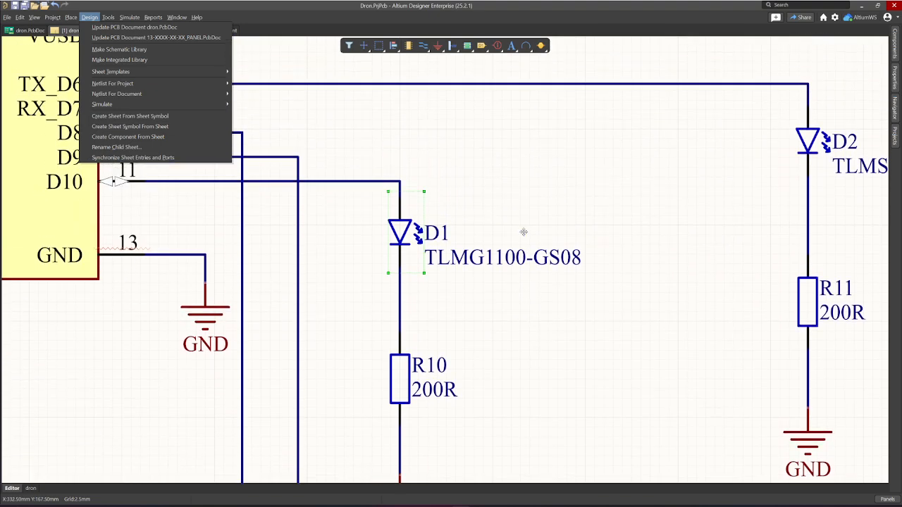
click(316, 31)
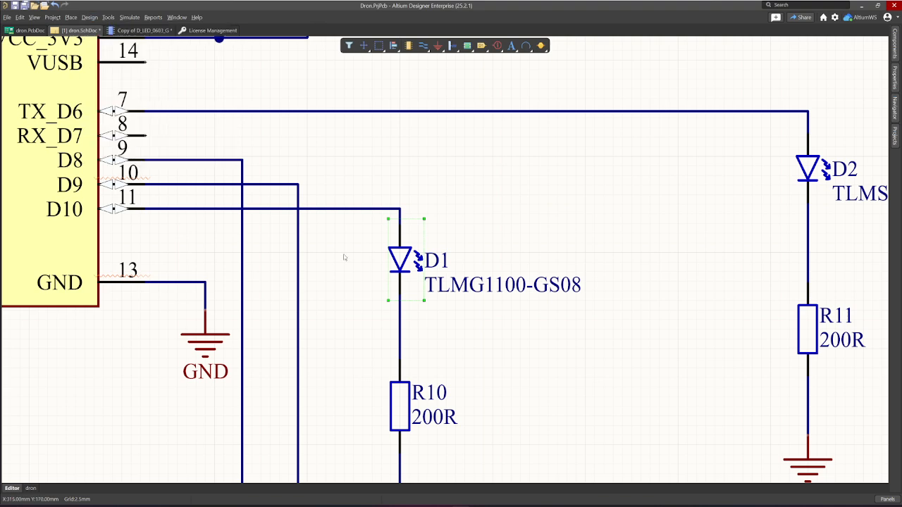
Check the Copy of D_LED_0603_G component, return to the dron.SchDoc schematic and select component U1
click(134, 30)
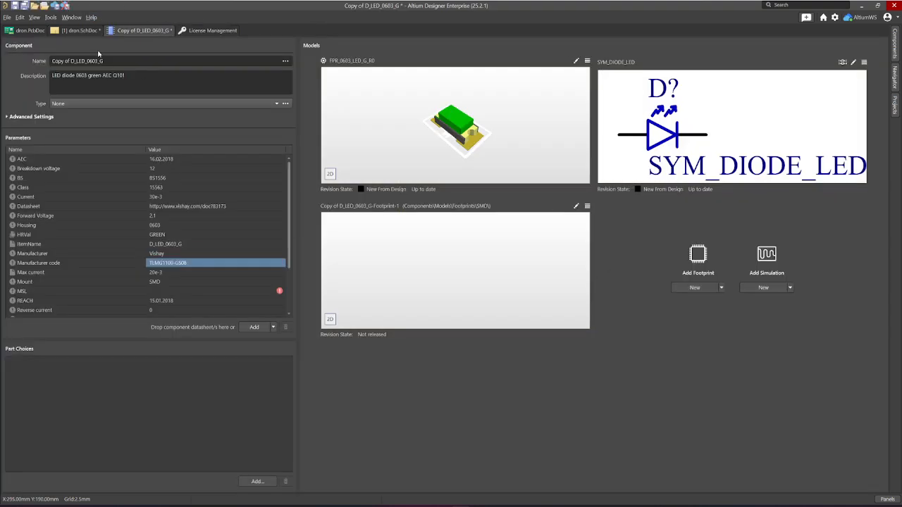
click(78, 31)
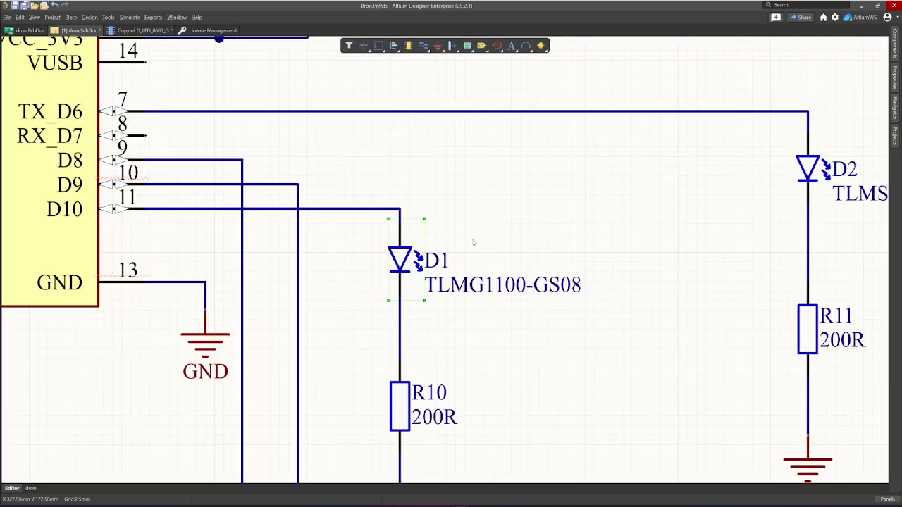
ctrl+scroll(474, 242, down, 3)
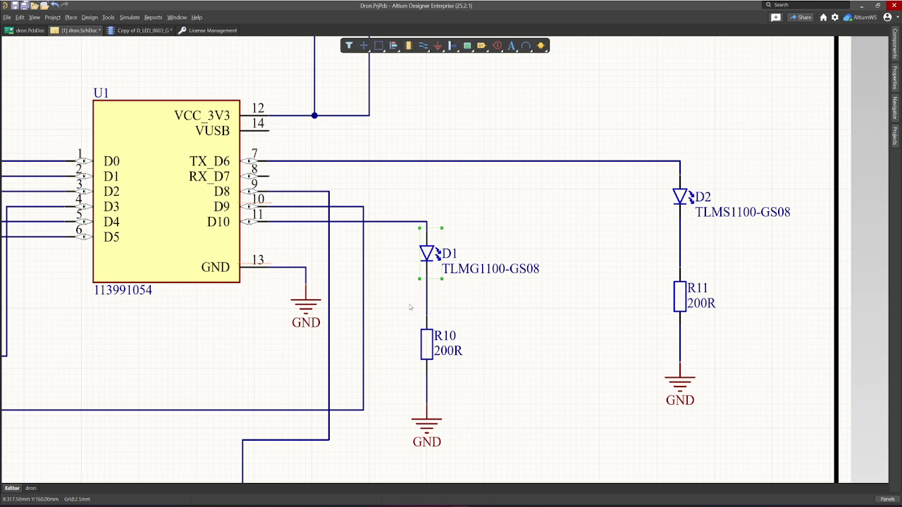
right_drag(410, 308, 630, 290)
click(388, 263)
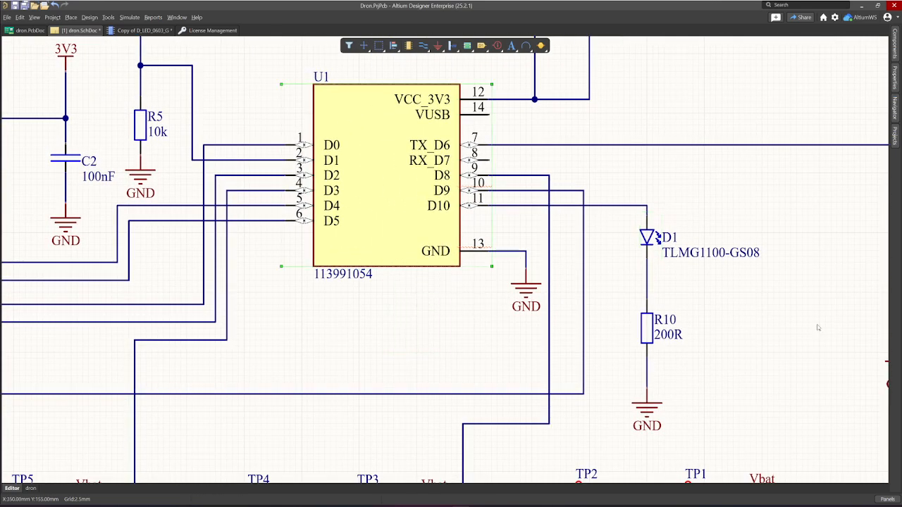